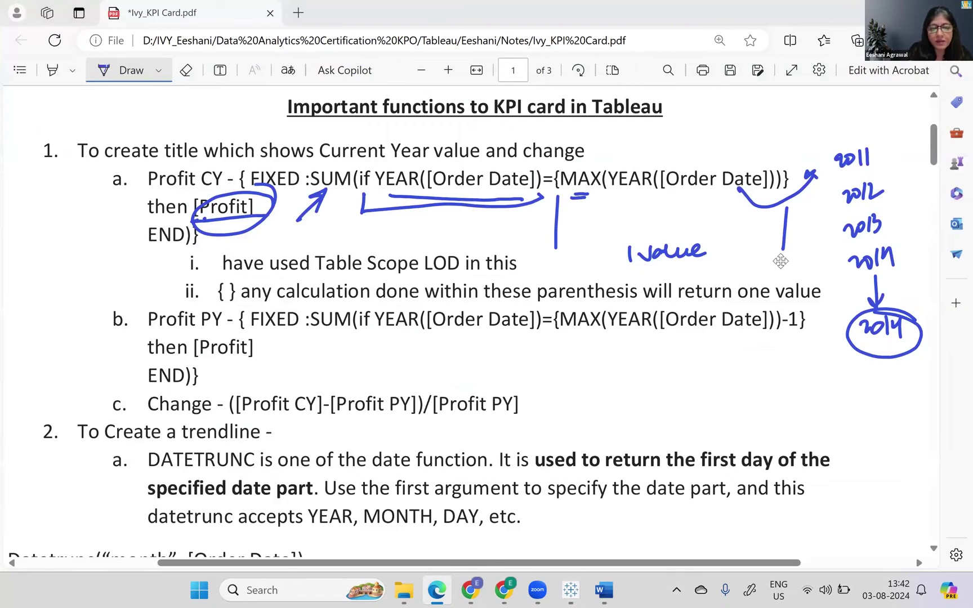
# Step: Underline the DATETRUNC definition about returning the first day of the specified date part and handwrite the example date 3/8/2024 above it
pyautogui.moveTo(611, 477); pyautogui.dragTo(810, 470)
pyautogui.moveTo(173, 500); pyautogui.dragTo(302, 496)
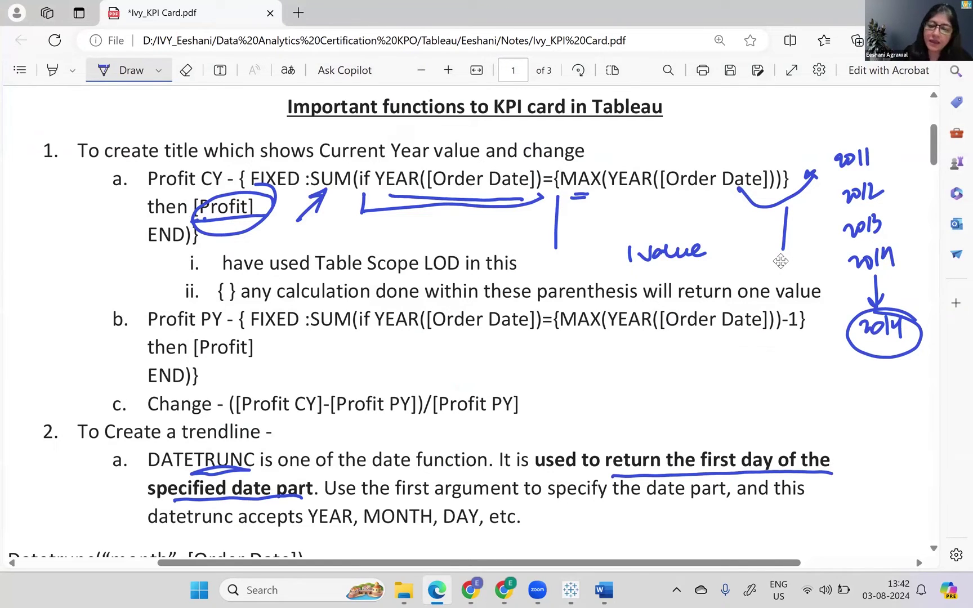
pyautogui.moveTo(620, 379)
pyautogui.mouseDown()
pyautogui.moveTo(625, 403)
pyautogui.moveTo(645, 412)
pyautogui.mouseUp()
pyautogui.moveTo(667, 385)
pyautogui.mouseDown()
pyautogui.moveTo(654, 401)
pyautogui.moveTo(681, 417)
pyautogui.mouseUp()
pyautogui.moveTo(688, 391)
pyautogui.mouseDown()
pyautogui.moveTo(702, 403)
pyautogui.moveTo(709, 391)
pyautogui.mouseUp()
pyautogui.moveTo(718, 391); pyautogui.dragTo(749, 402)
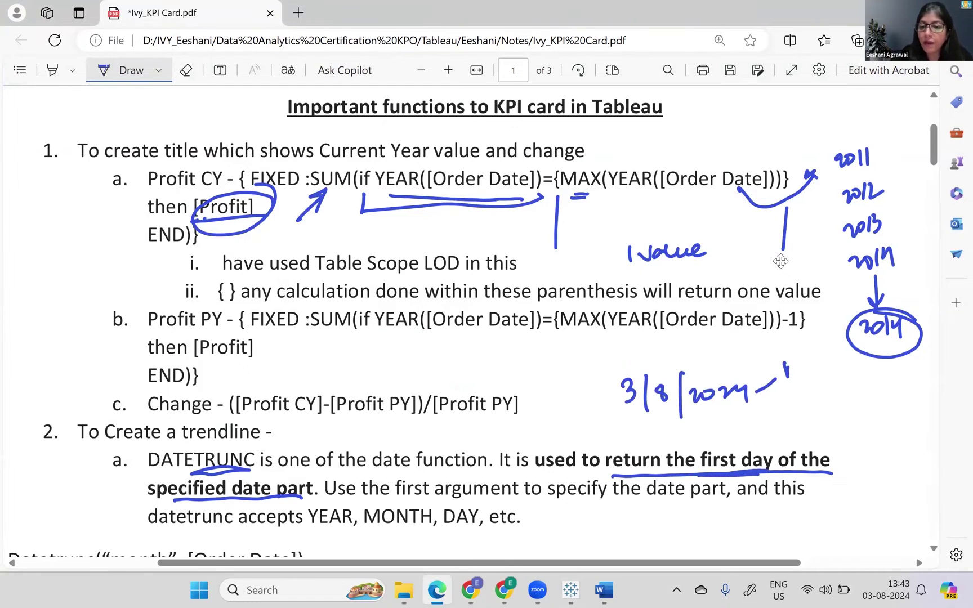
# Step: Draw a "Month" branch from the example date and handwrite 1/8/2024 as its truncated date
pyautogui.moveTo(807, 367)
pyautogui.mouseDown()
pyautogui.moveTo(853, 353)
pyautogui.moveTo(868, 366)
pyautogui.moveTo(851, 347)
pyautogui.mouseUp()
pyautogui.scroll(1, 780, 261)
pyautogui.moveTo(764, 412); pyautogui.dragTo(824, 413)
pyautogui.moveTo(840, 389)
pyautogui.mouseDown()
pyautogui.moveTo(837, 422)
pyautogui.moveTo(850, 410)
pyautogui.moveTo(871, 417)
pyautogui.moveTo(920, 383)
pyautogui.mouseUp()
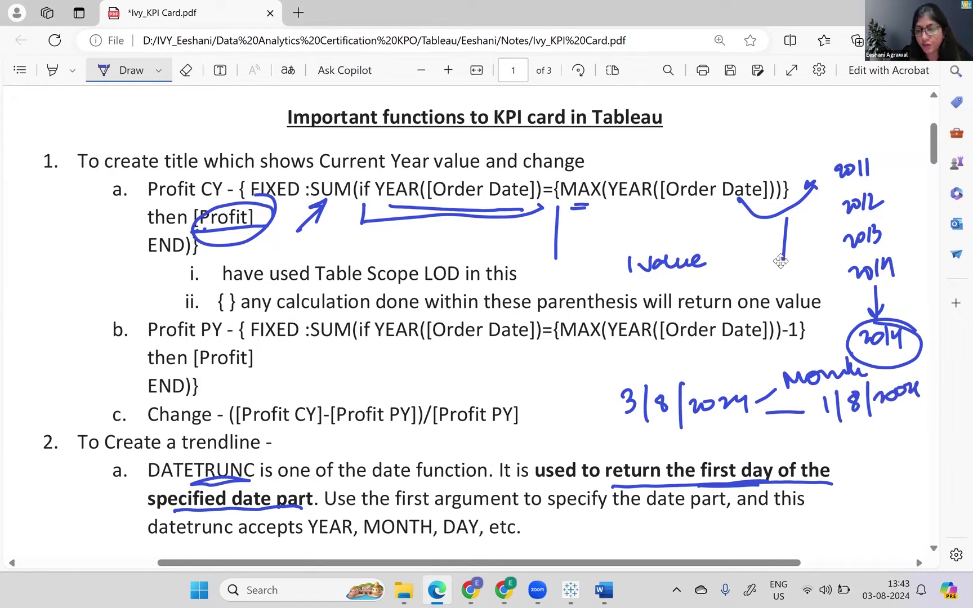
# Step: Draw a "Year" branch from the example date and handwrite 1/1/24 as its truncated date
pyautogui.moveTo(753, 411)
pyautogui.mouseDown()
pyautogui.moveTo(832, 444)
pyautogui.moveTo(859, 430)
pyautogui.moveTo(855, 451)
pyautogui.mouseUp()
pyautogui.moveTo(868, 441); pyautogui.dragTo(888, 444)
pyautogui.moveTo(890, 443); pyautogui.dragTo(900, 434)
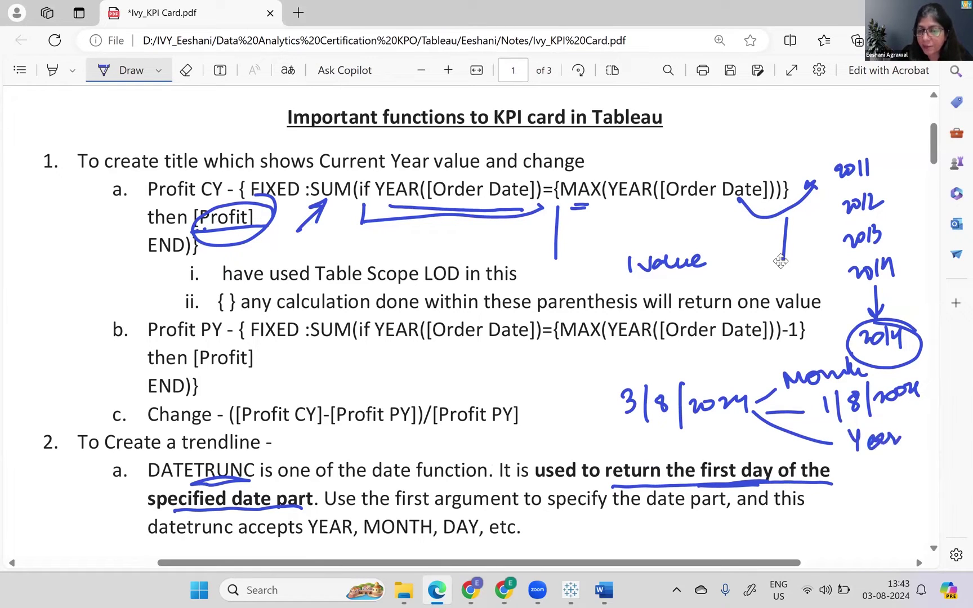
pyautogui.moveTo(757, 414)
pyautogui.mouseDown()
pyautogui.moveTo(867, 464)
pyautogui.moveTo(884, 484)
pyautogui.mouseUp()
pyautogui.scroll(1, 484, 327)
pyautogui.moveTo(894, 466)
pyautogui.mouseDown()
pyautogui.moveTo(902, 492)
pyautogui.moveTo(918, 477)
pyautogui.mouseUp()
pyautogui.moveTo(920, 462); pyautogui.dragTo(927, 474)
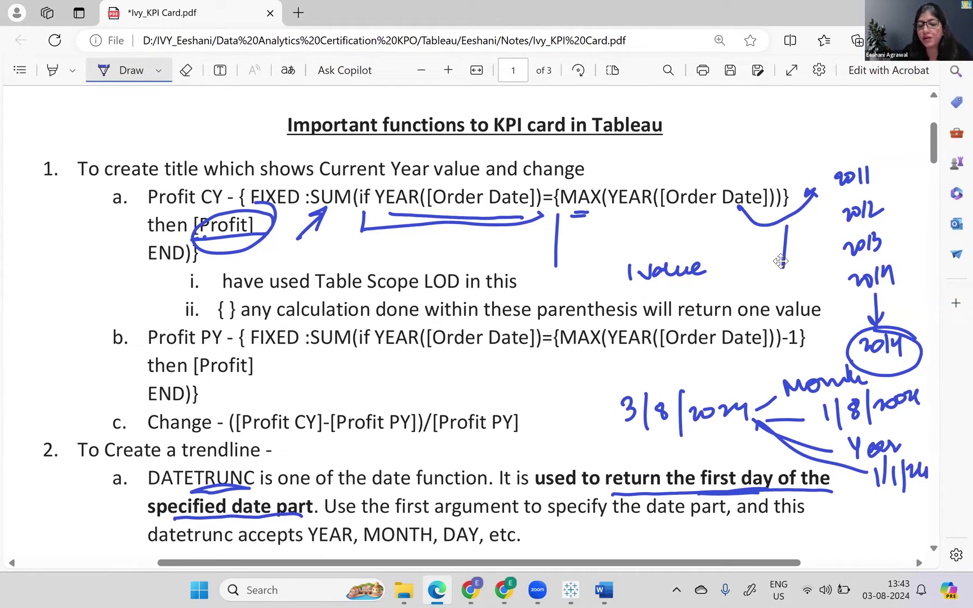
# Step: Mark the phrase "return the first day of the specified date part" again in the DATETRUNC definition
pyautogui.moveTo(598, 498)
pyautogui.mouseDown()
pyautogui.moveTo(601, 469)
pyautogui.moveTo(819, 462)
pyautogui.moveTo(821, 491)
pyautogui.mouseUp()
pyautogui.moveTo(149, 518)
pyautogui.mouseDown()
pyautogui.moveTo(152, 486)
pyautogui.moveTo(312, 483)
pyautogui.mouseUp()
pyautogui.moveTo(312, 485); pyautogui.dragTo(315, 513)
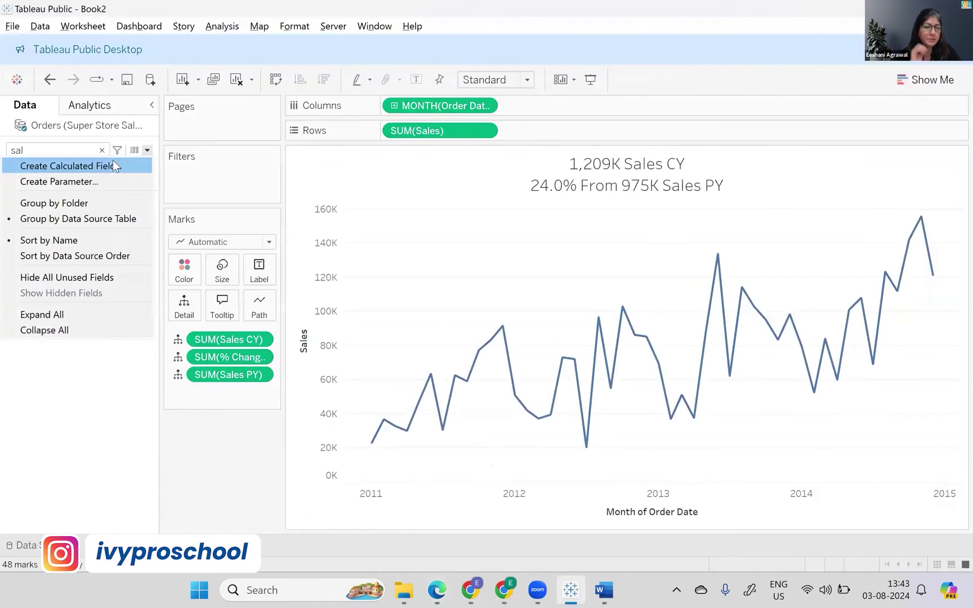
# Step: Create a calculated field named "Datetrun Demo" in the Tableau workbook
pyautogui.click(112, 160)
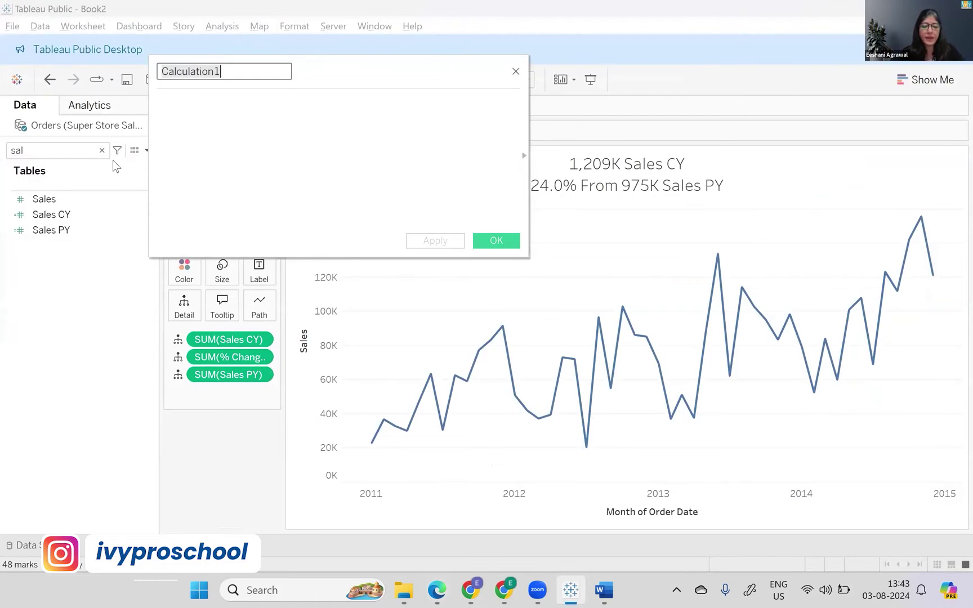
pyautogui.write('DatetR')
pyautogui.press('BackSpace')
pyautogui.press('BackSpace')
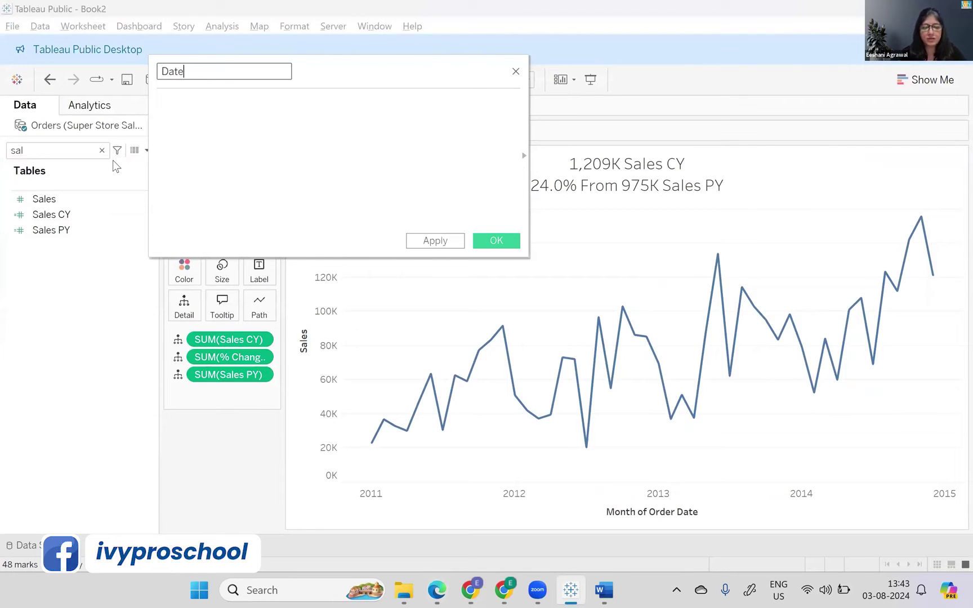
pyautogui.write('trun Demo')
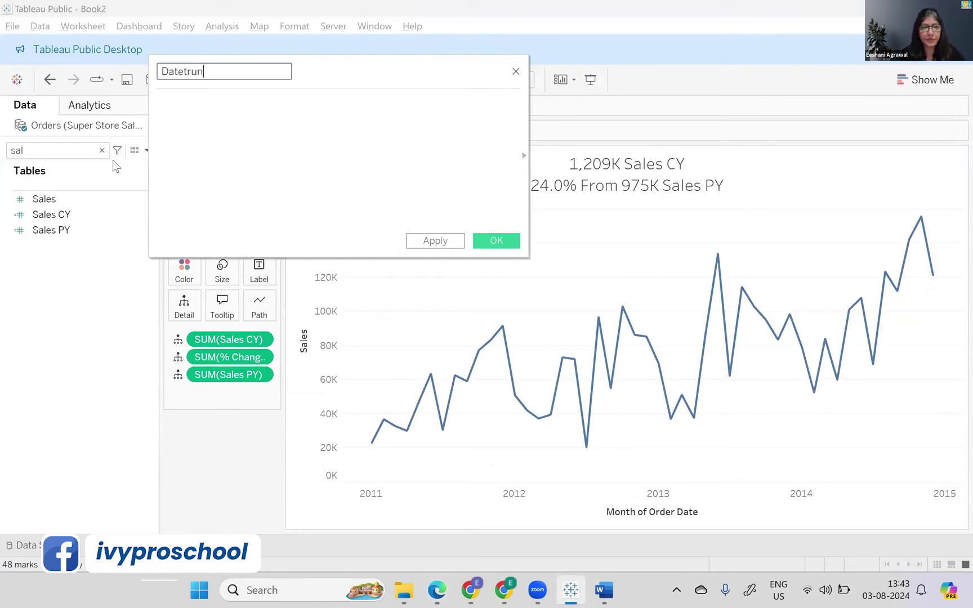
pyautogui.press('Tab')
# Step: Insert the DATETRUNC function into the calculation's formula from the autocomplete suggestions
pyautogui.write('dat')
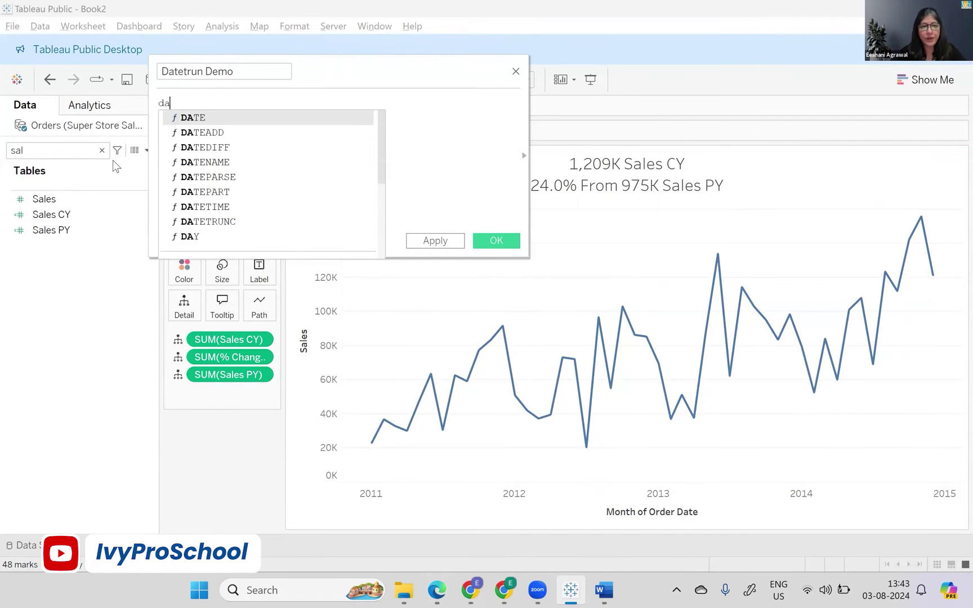
pyautogui.press('Down')
pyautogui.press('Down')
pyautogui.press('Down')
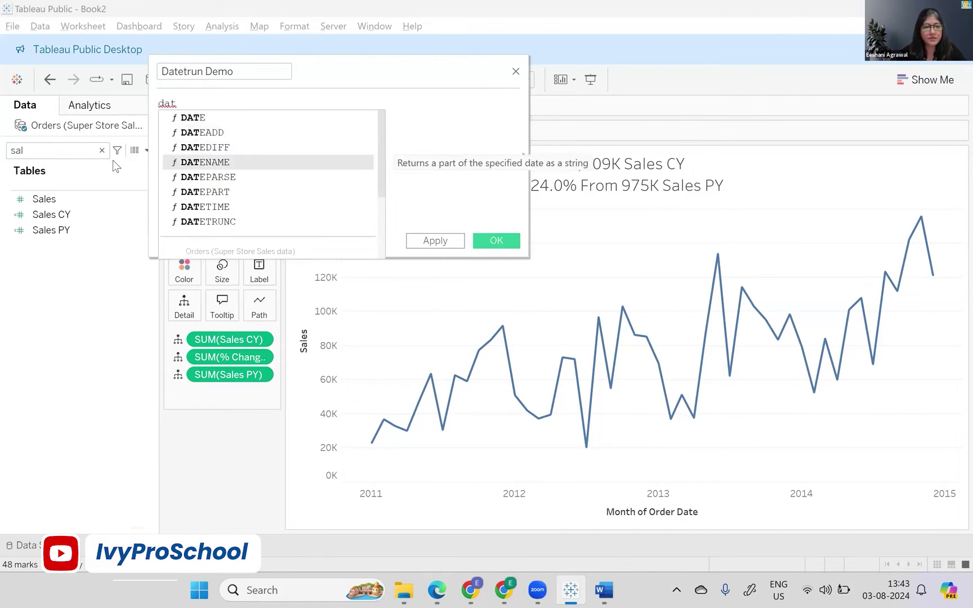
pyautogui.press('Down')
pyautogui.press('Down')
pyautogui.press('Down')
pyautogui.press('Down')
pyautogui.press('Return')
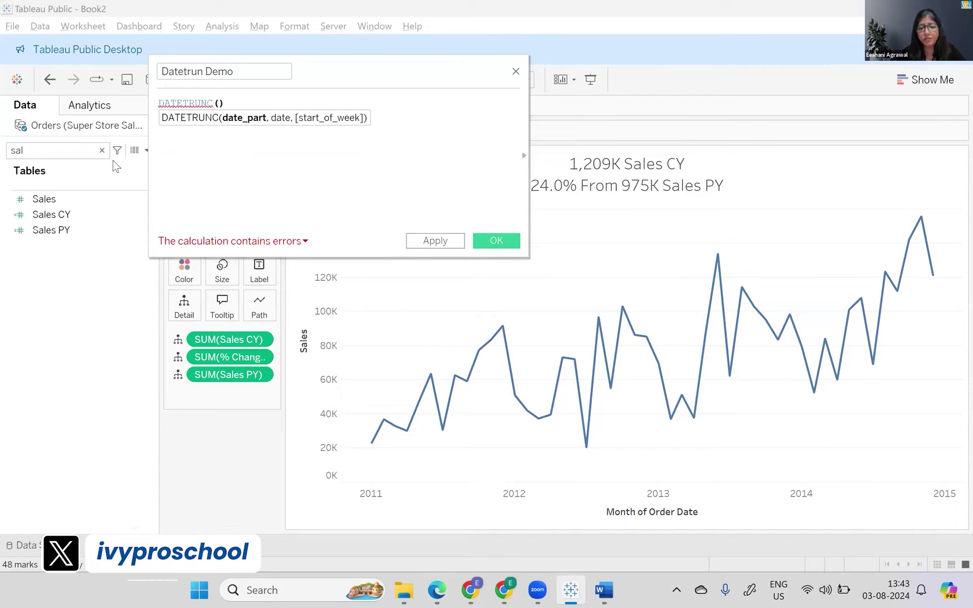
# Step: Look up the start-of-month Datetrunc formula in the KPI Card and Time Intelligence Functions notes and return to Tableau
pyautogui.hotkey('alt', 'Tab')
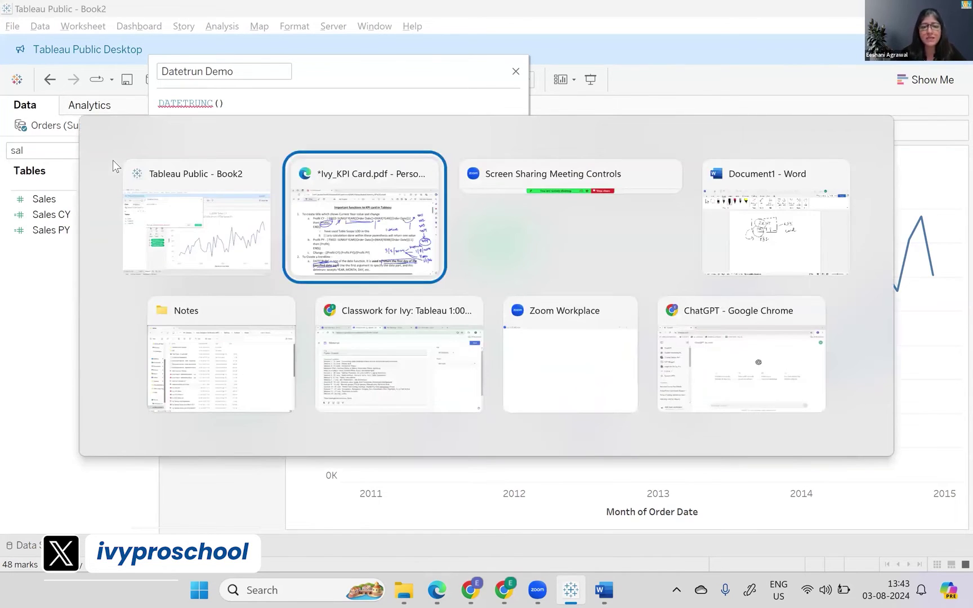
pyautogui.scroll(-20, 113, 160)
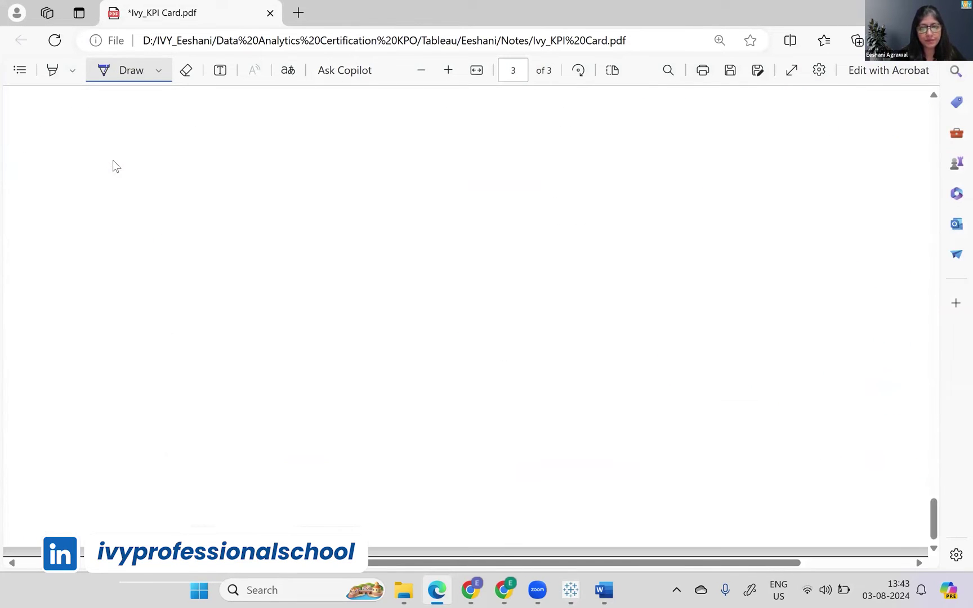
pyautogui.scroll(-5, 112, 160)
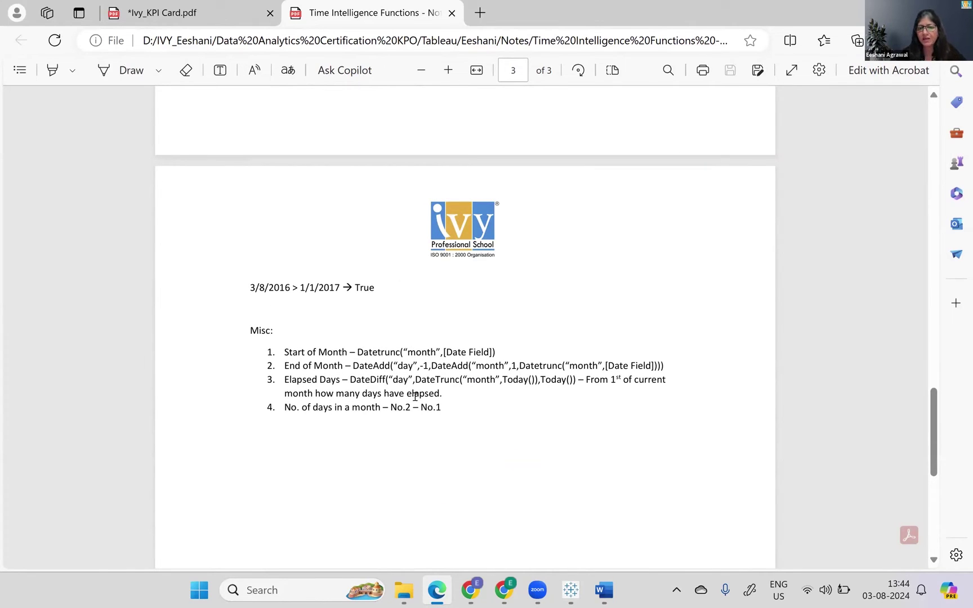
pyautogui.hotkey('alt', 'Tab')
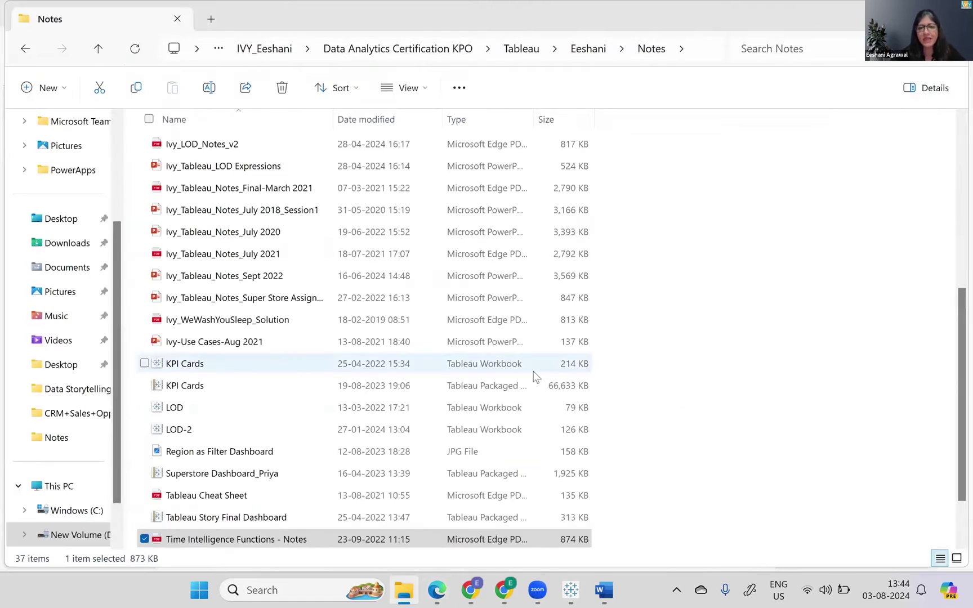
pyautogui.hotkey('alt', 'Tab')
pyautogui.hotkey('alt', 'Tab')
pyautogui.press('Left')
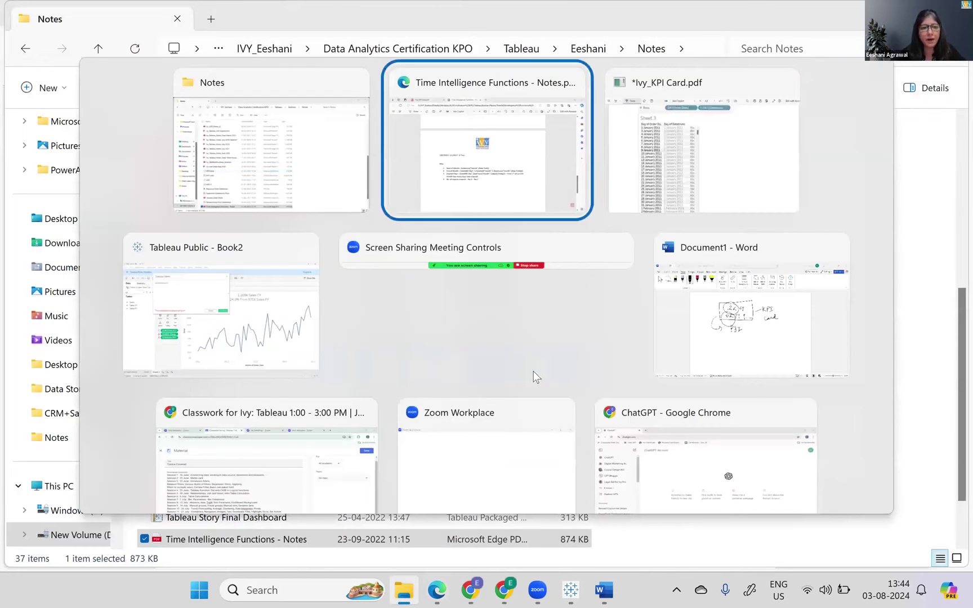
pyautogui.press('Down')
pyautogui.press('Left')
pyautogui.press('Return')
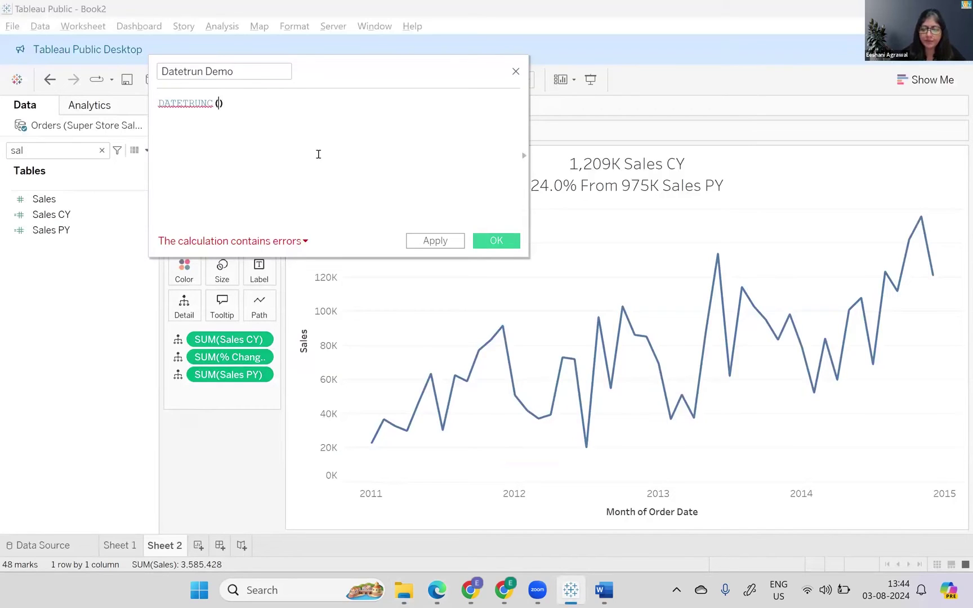
# Step: Complete the formula as DATETRUNC("month",[Order Date]) and save the calculated field
pyautogui.write('"month",or')
pyautogui.press('Down')
pyautogui.press('Return')
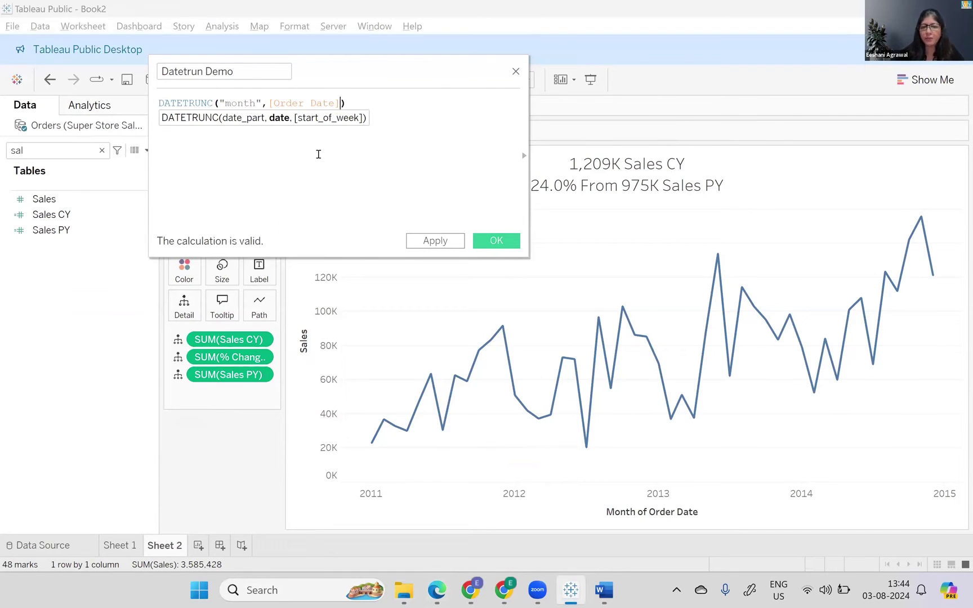
pyautogui.click(496, 240)
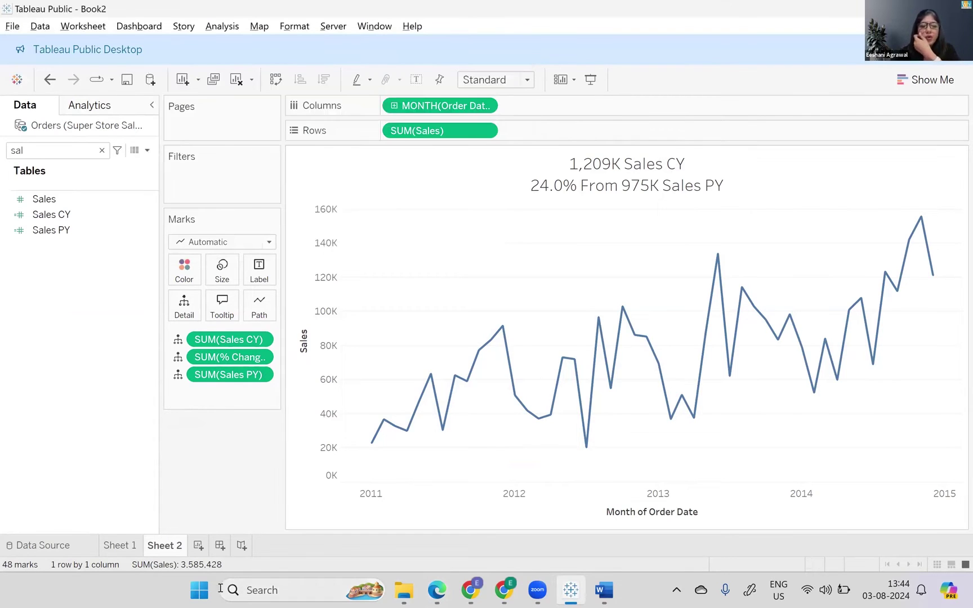
# Step: Add a new worksheet, find Order Date in the field list, and place it in the rows as discrete YEAR(Order Date)
pyautogui.click(199, 545)
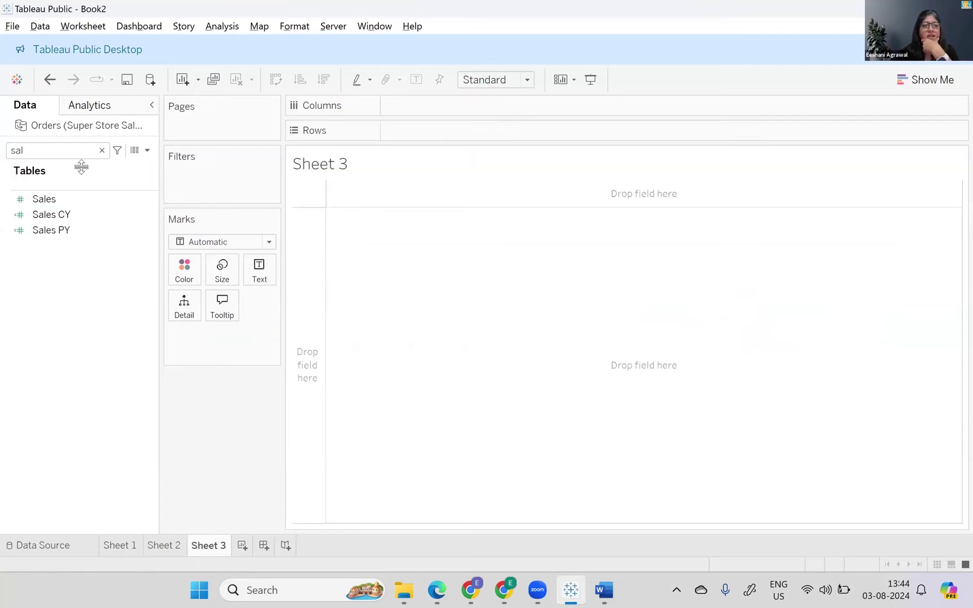
pyautogui.click(105, 152)
pyautogui.click(103, 150)
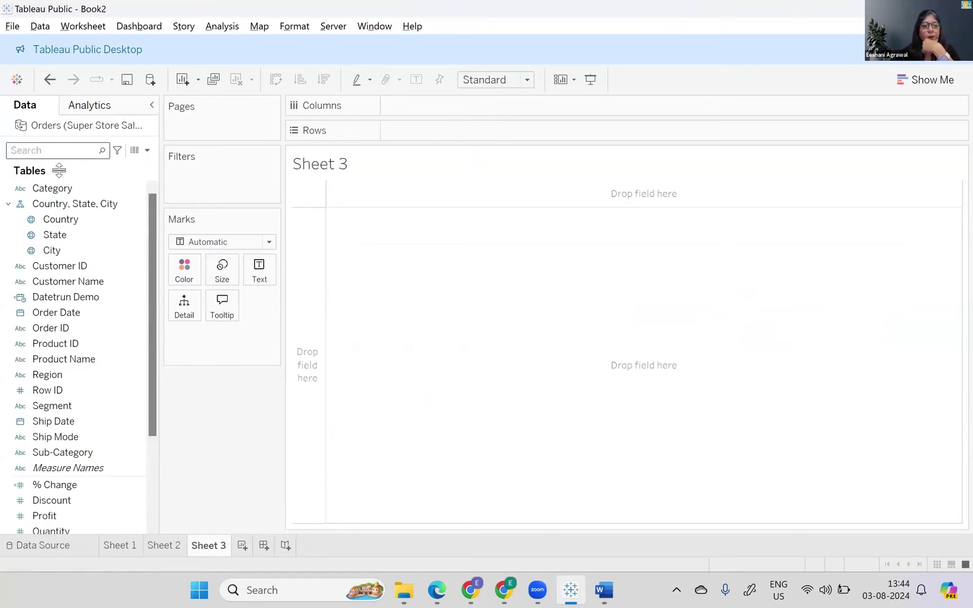
pyautogui.write('or')
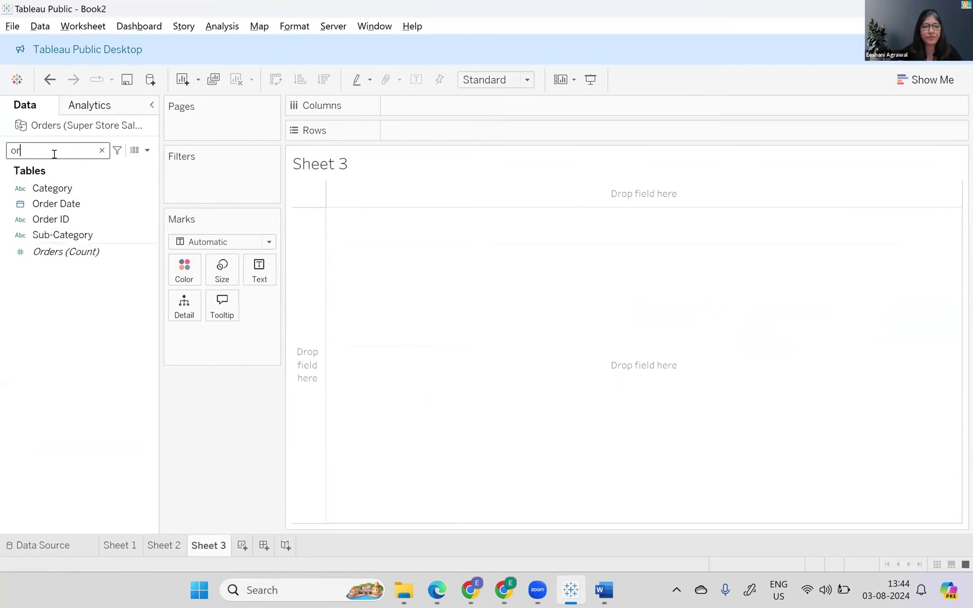
pyautogui.moveTo(68, 206); pyautogui.dragTo(319, 230)
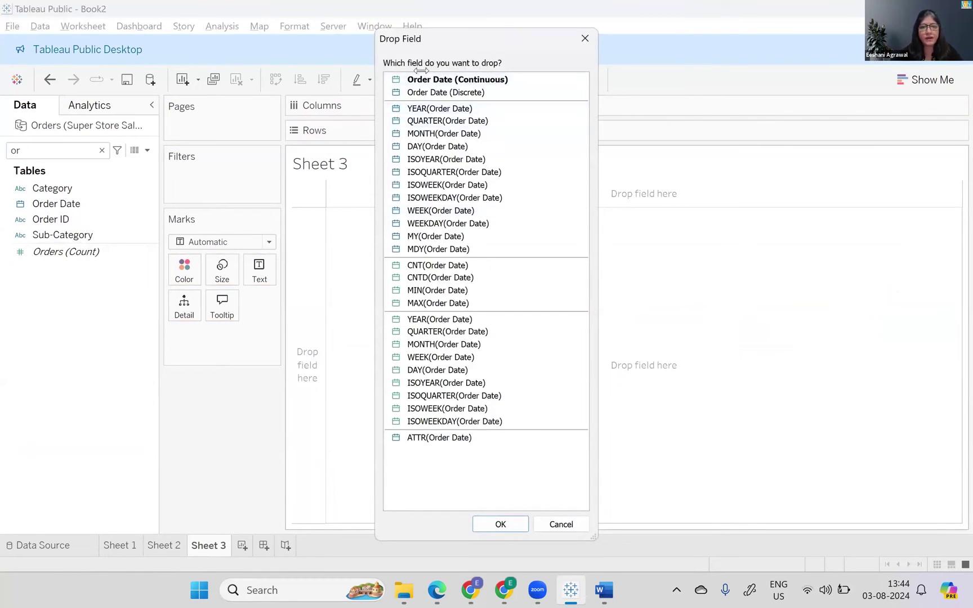
pyautogui.moveTo(503, 589)
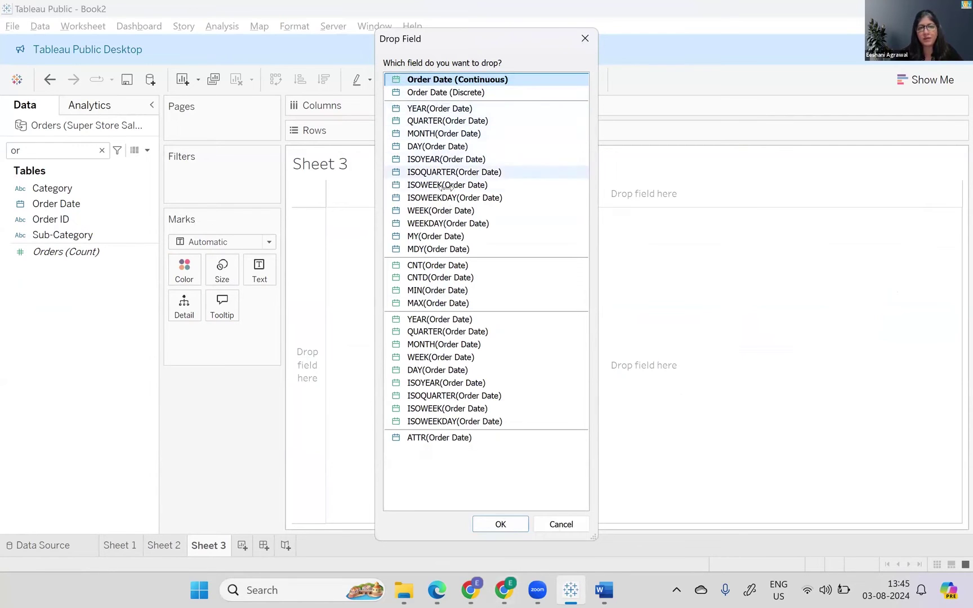
pyautogui.click(452, 105)
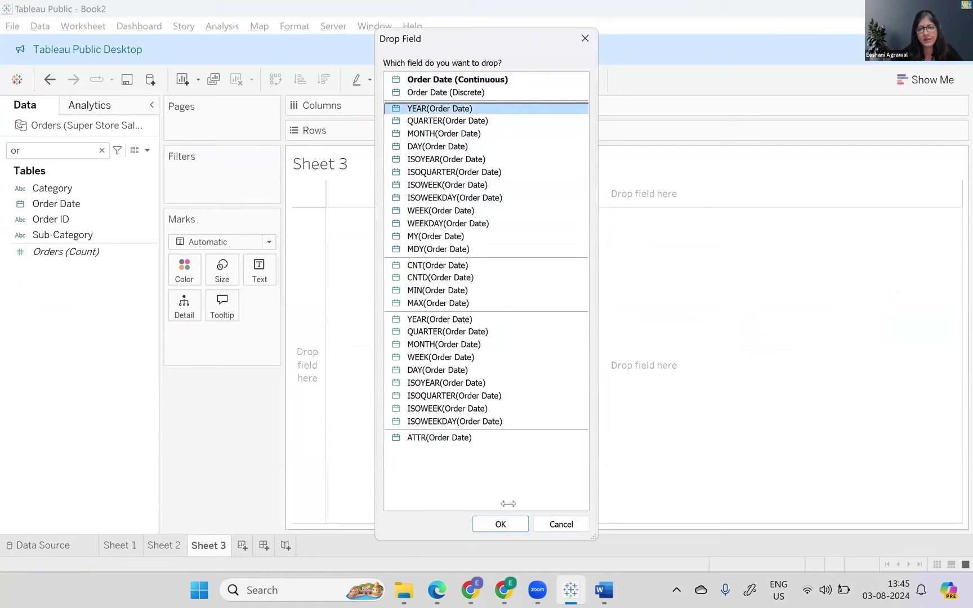
pyautogui.click(505, 524)
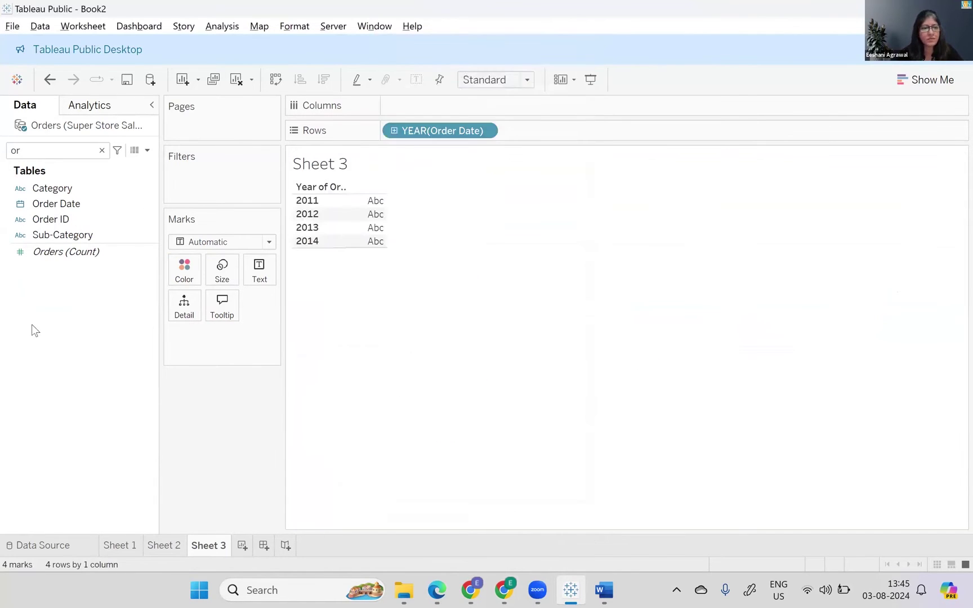
# Step: Clear the field search and place Datetrun Demo in the rows in place of the Order Date year
pyautogui.click(102, 151)
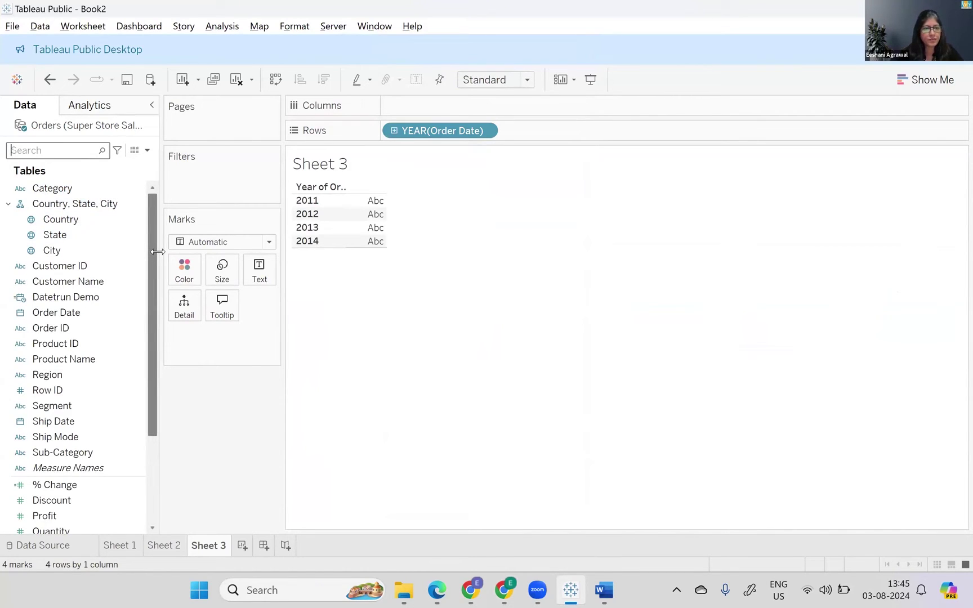
pyautogui.scroll(-2, 130, 239)
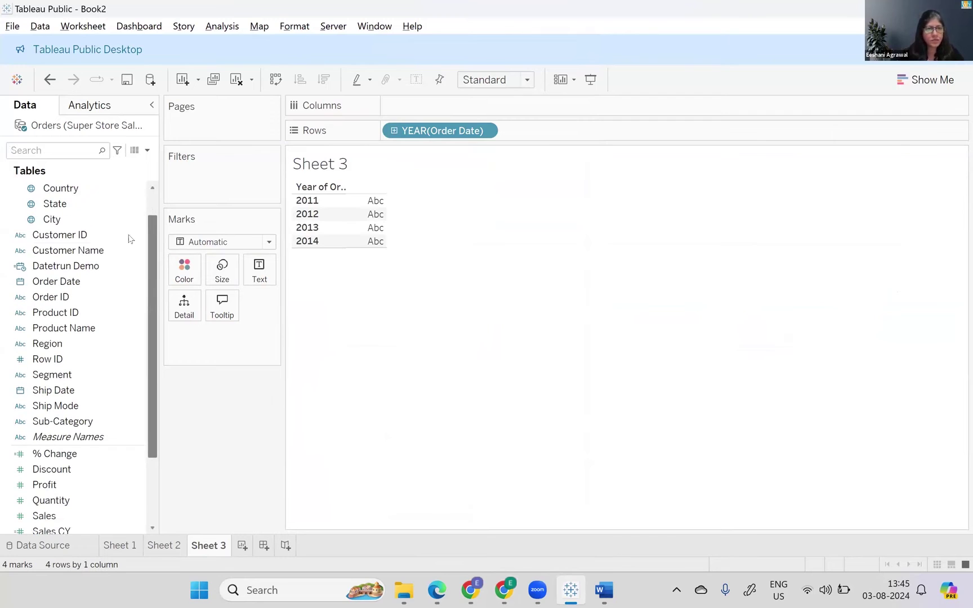
pyautogui.moveTo(71, 267); pyautogui.dragTo(322, 221)
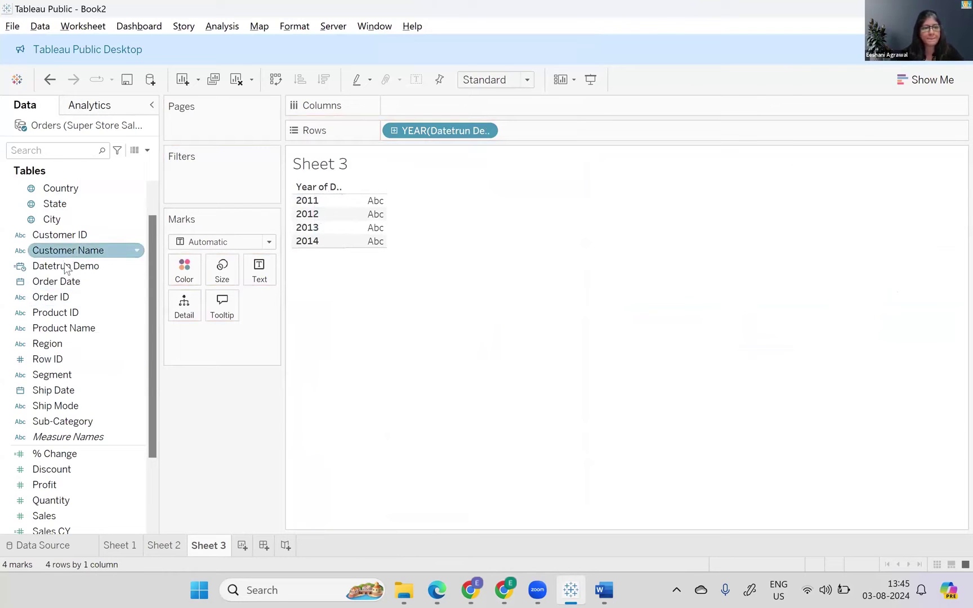
# Step: Break the Datetrun Demo year down into quarters and collapse it back to years
pyautogui.moveTo(64, 263); pyautogui.dragTo(540, 129)
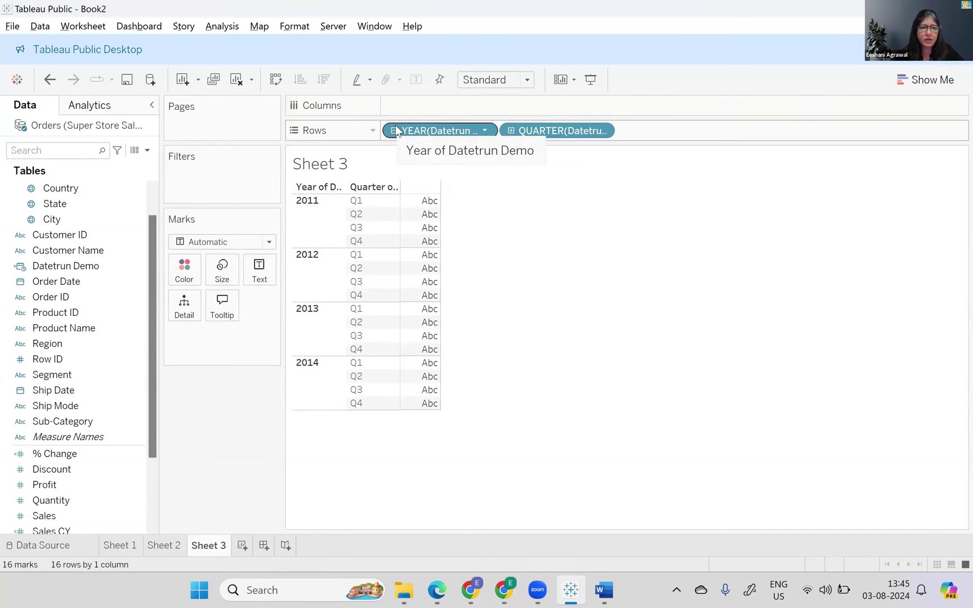
pyautogui.scroll(2, 151, 197)
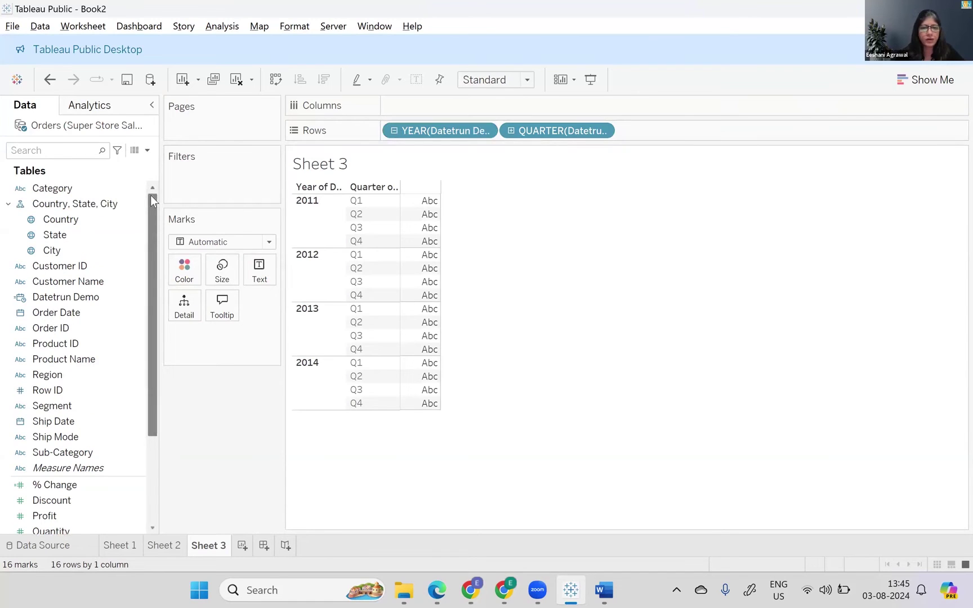
pyautogui.click(393, 131)
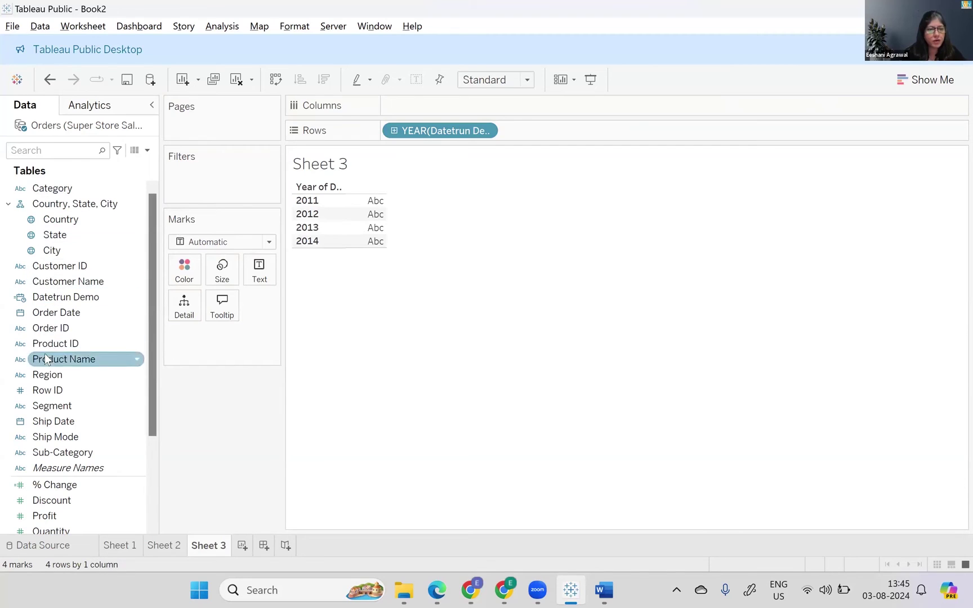
# Step: Place Order Date in the rows ahead of Datetrun Demo and expand its year into quarters
pyautogui.click(57, 313)
pyautogui.moveTo(311, 176)
pyautogui.mouseDown()
pyautogui.moveTo(358, 139)
pyautogui.moveTo(386, 133)
pyautogui.mouseUp()
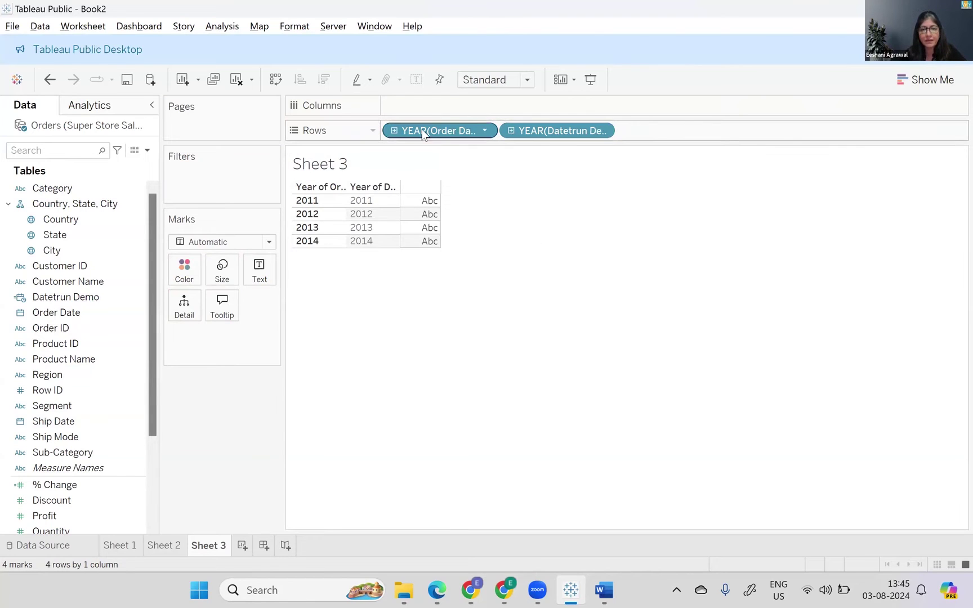
pyautogui.click(394, 130)
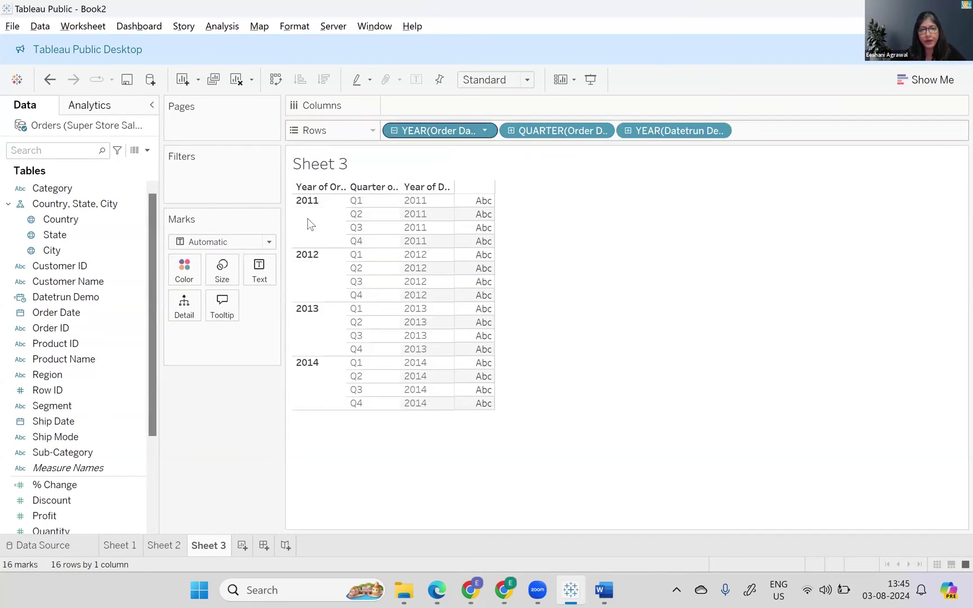
# Step: Break Datetrun Demo down into quarters and months and Order Date down into months in the rows
pyautogui.click(628, 130)
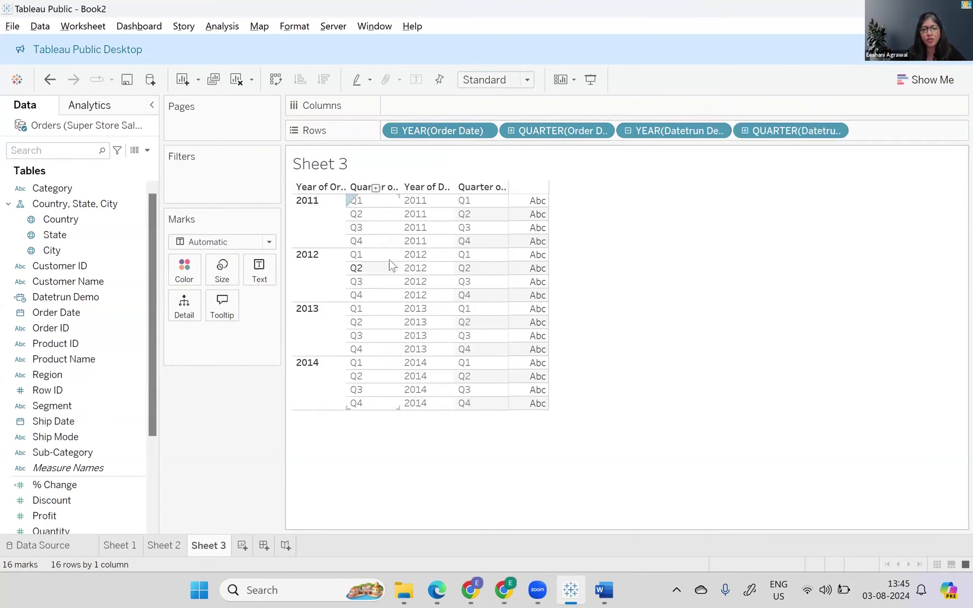
pyautogui.click(510, 131)
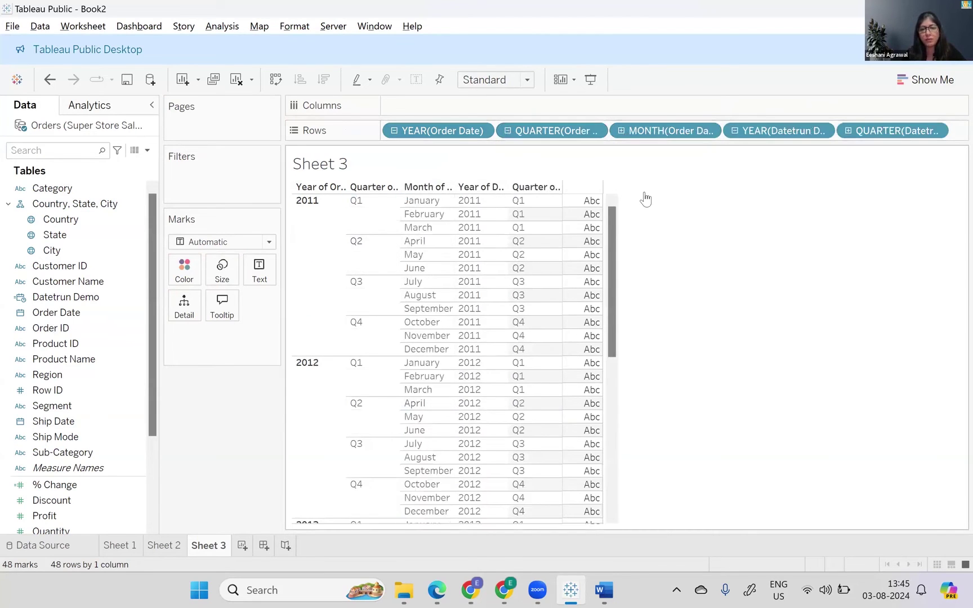
pyautogui.click(846, 131)
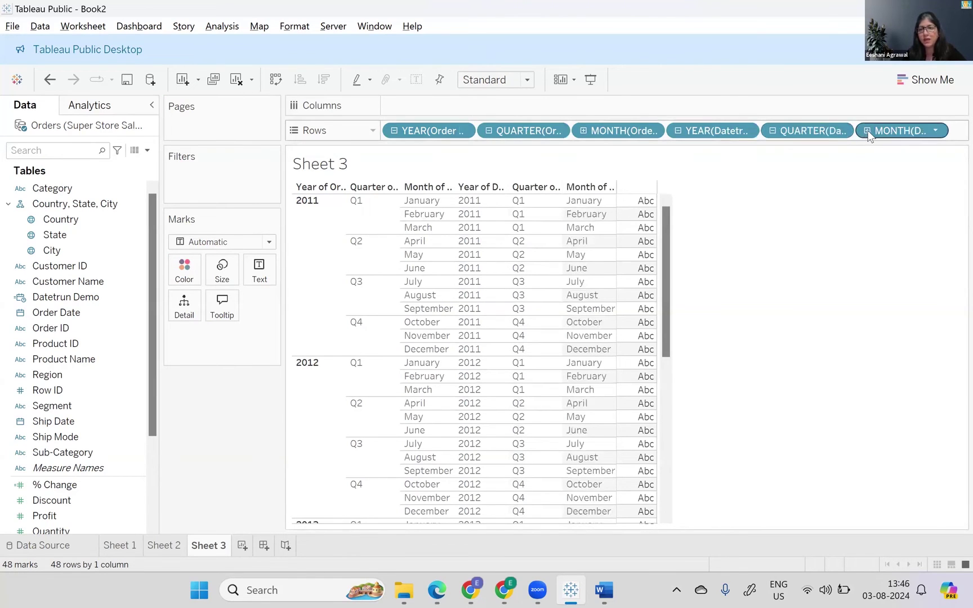
# Step: Break both Datetrun Demo and Order Date down from months into days in the rows
pyautogui.click(867, 132)
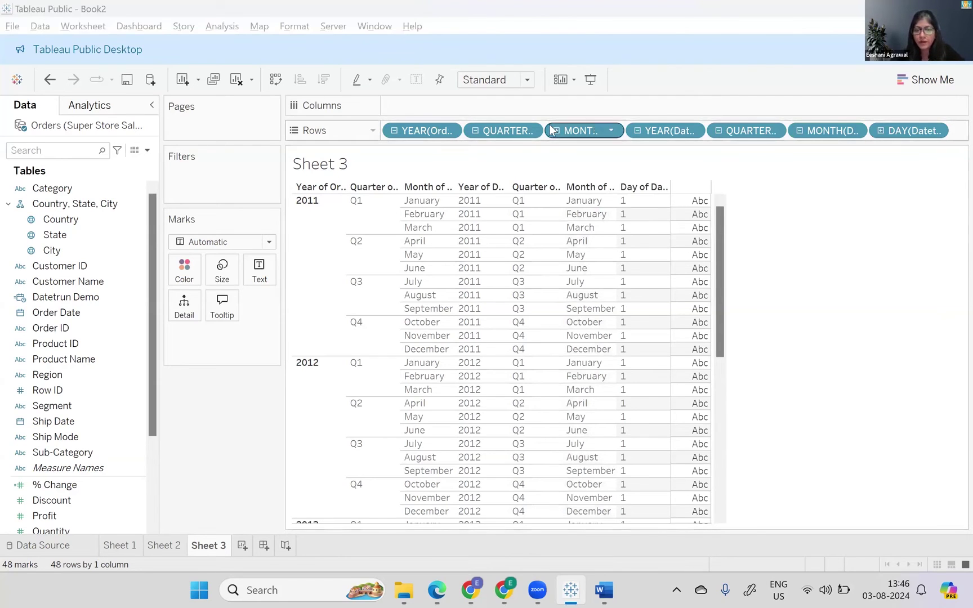
pyautogui.click(616, 131)
pyautogui.click(533, 193)
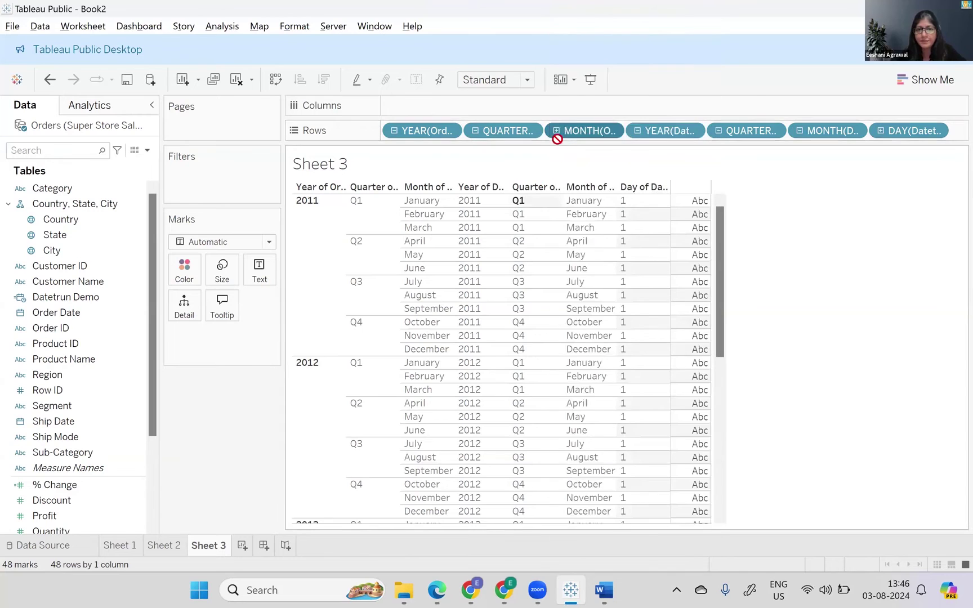
pyautogui.click(556, 131)
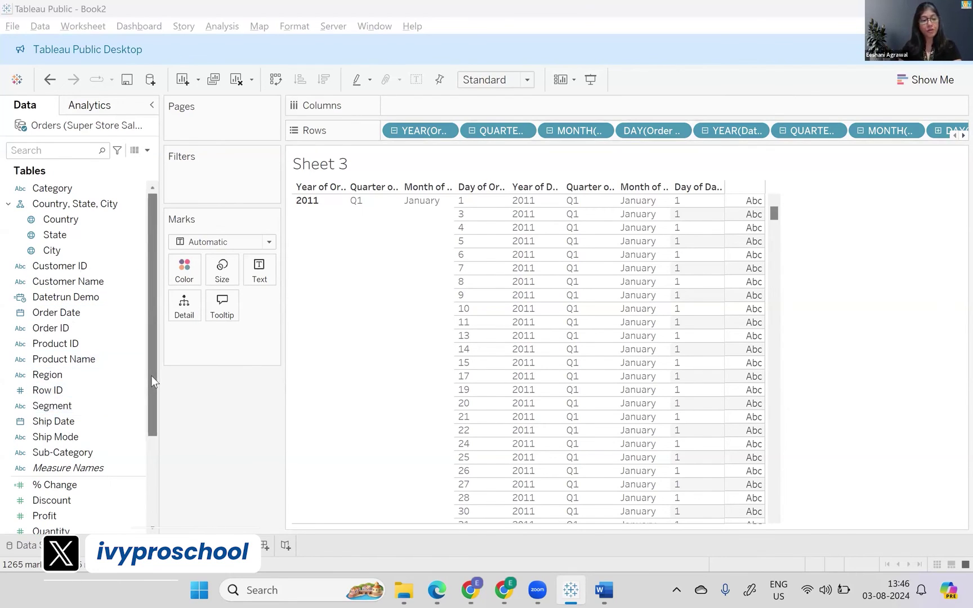
# Step: Edit the Datetrun Demo calculated field so DATETRUNC truncates Order Date to "year", and save the calculation
pyautogui.moveTo(152, 376); pyautogui.dragTo(156, 413)
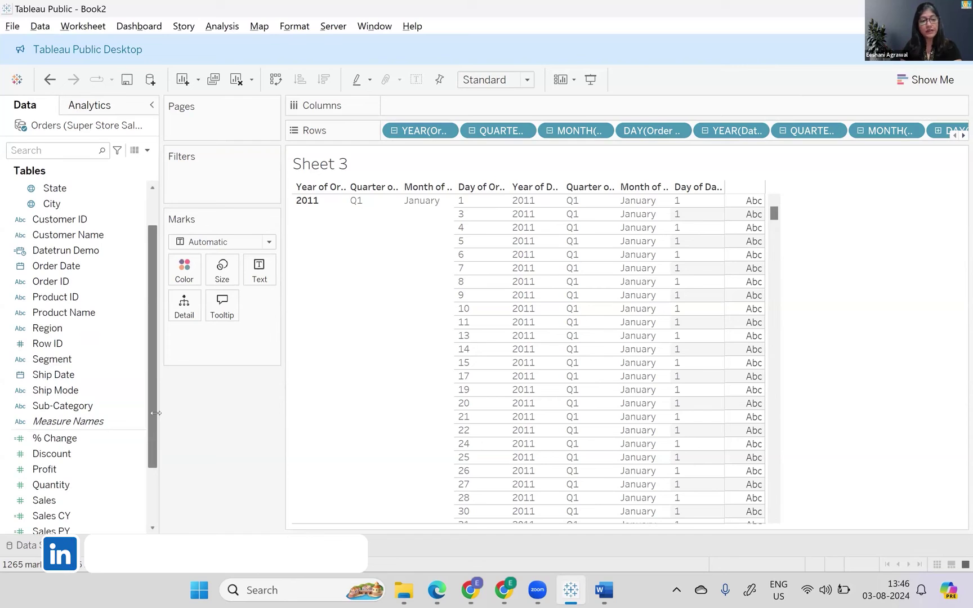
pyautogui.scroll(1, 84, 316)
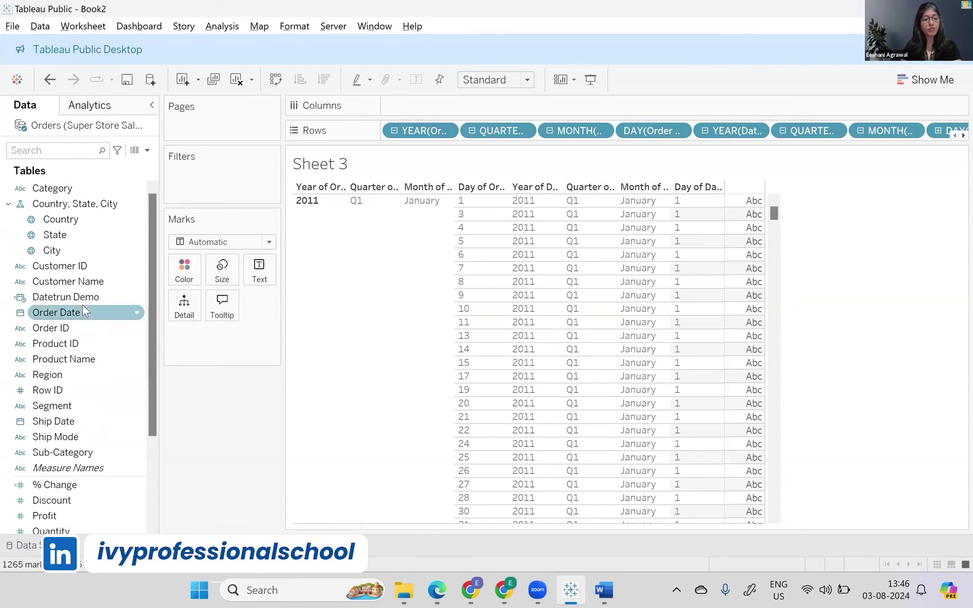
pyautogui.click(83, 296)
pyautogui.rightClick(83, 297)
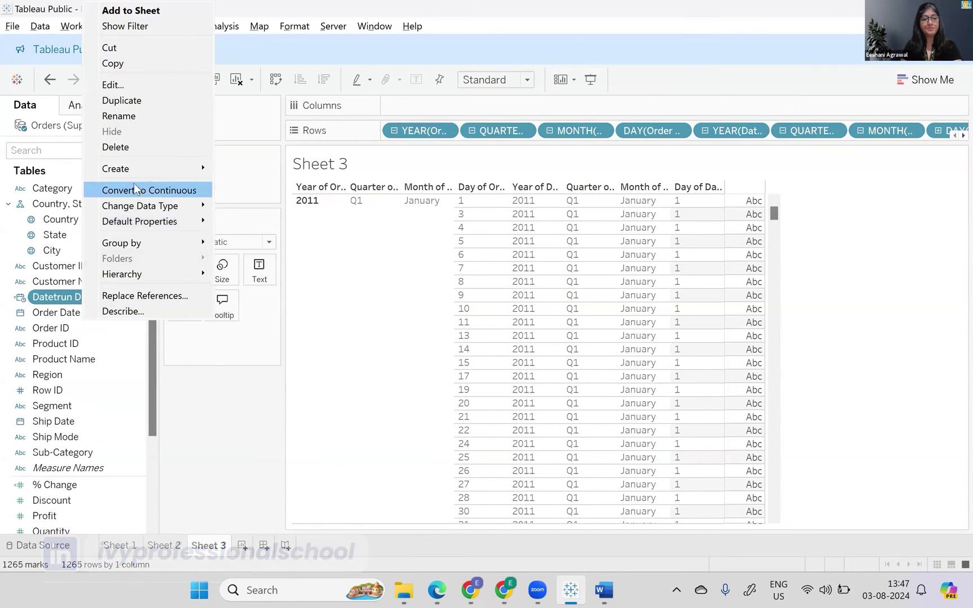
pyautogui.press('Return')
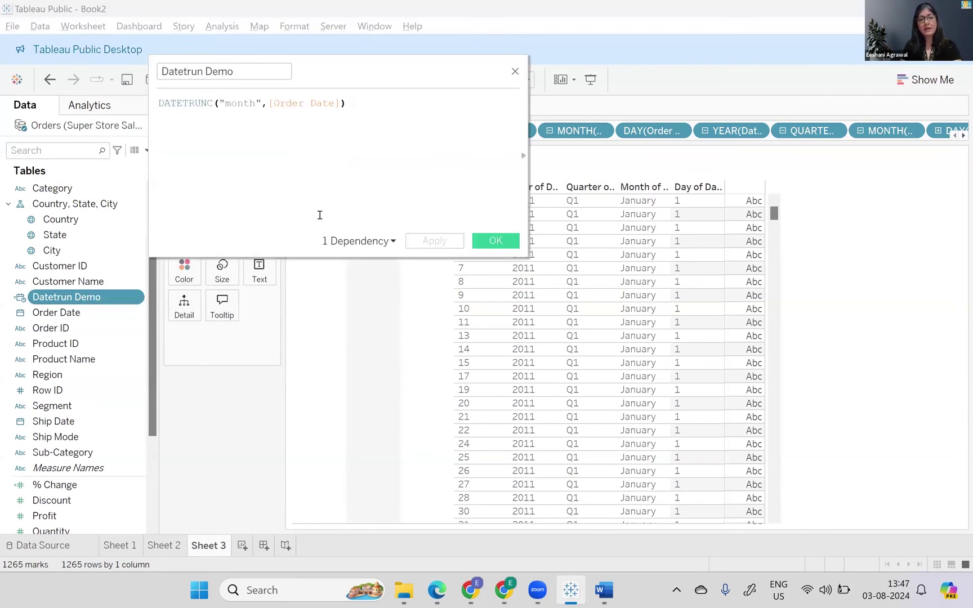
pyautogui.click(262, 104)
pyautogui.press('Left')
pyautogui.hotkey('shift', 'Left')
pyautogui.hotkey('shift', 'Left')
pyautogui.hotkey('shift', 'Left')
pyautogui.hotkey('shift', 'Left')
pyautogui.hotkey('shift', 'Left')
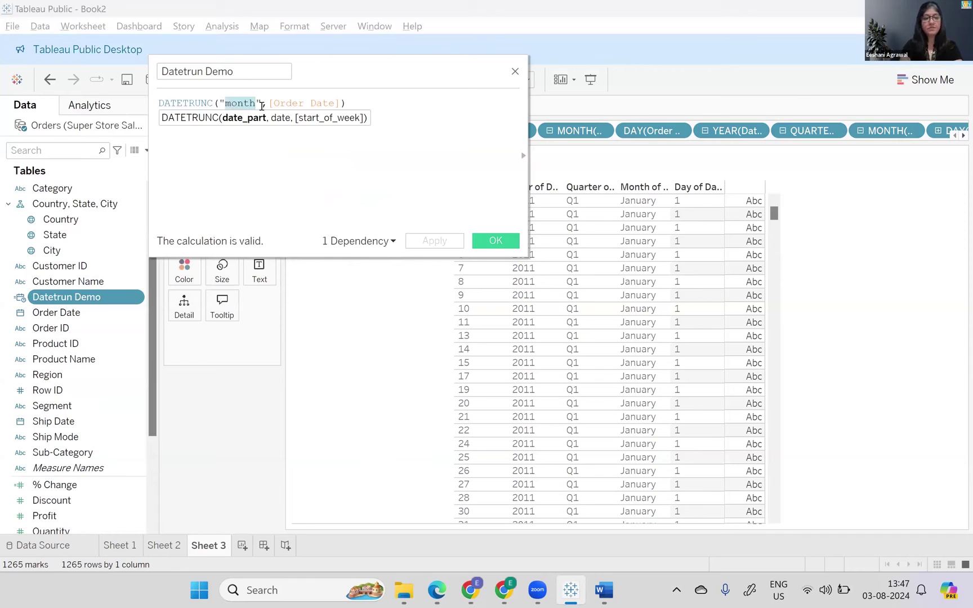
pyautogui.write('year')
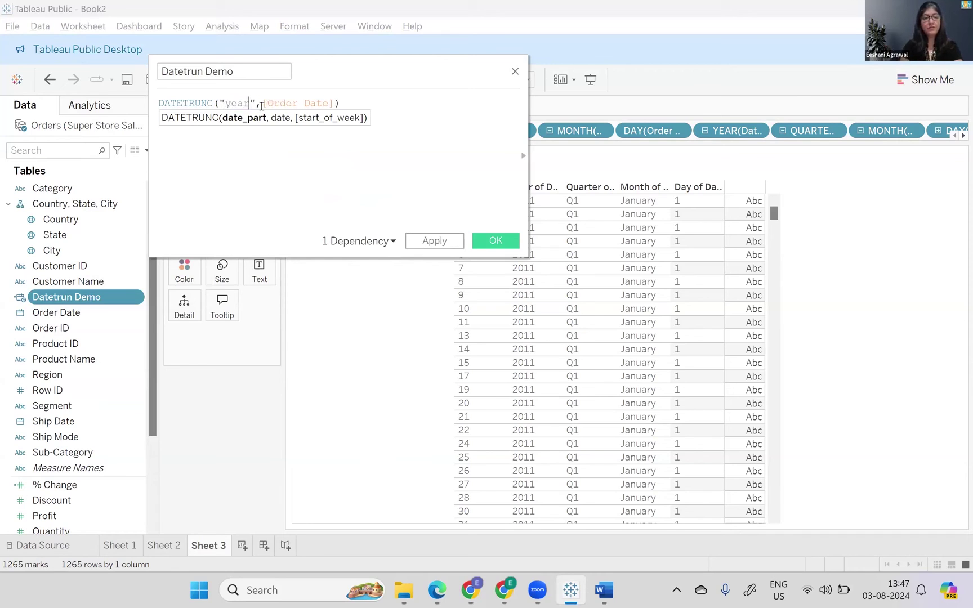
pyautogui.click(485, 240)
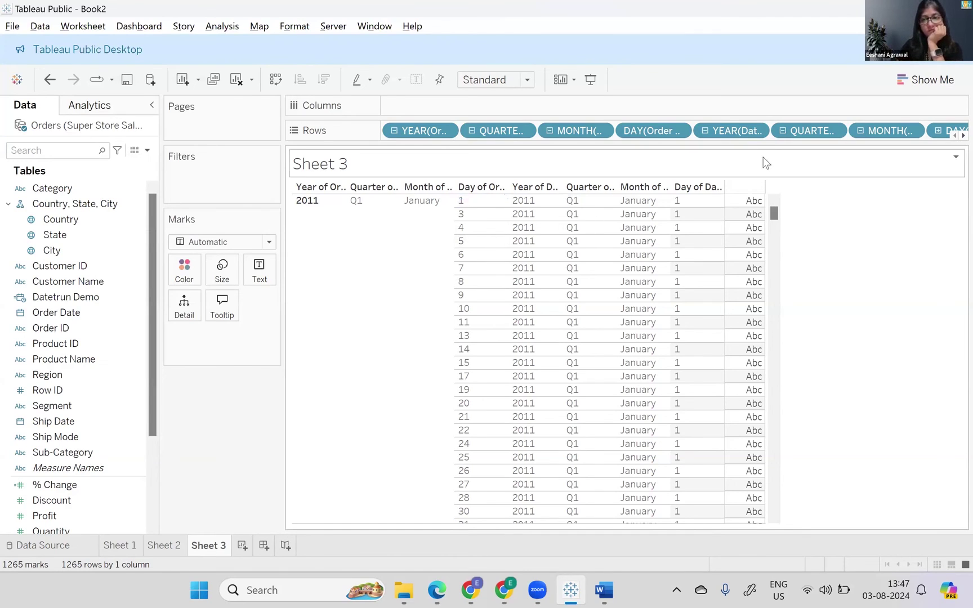
# Step: Collapse Order Date and Datetrun Demo to years in the rows, and expand Datetrun Demo into quarters
pyautogui.click(394, 131)
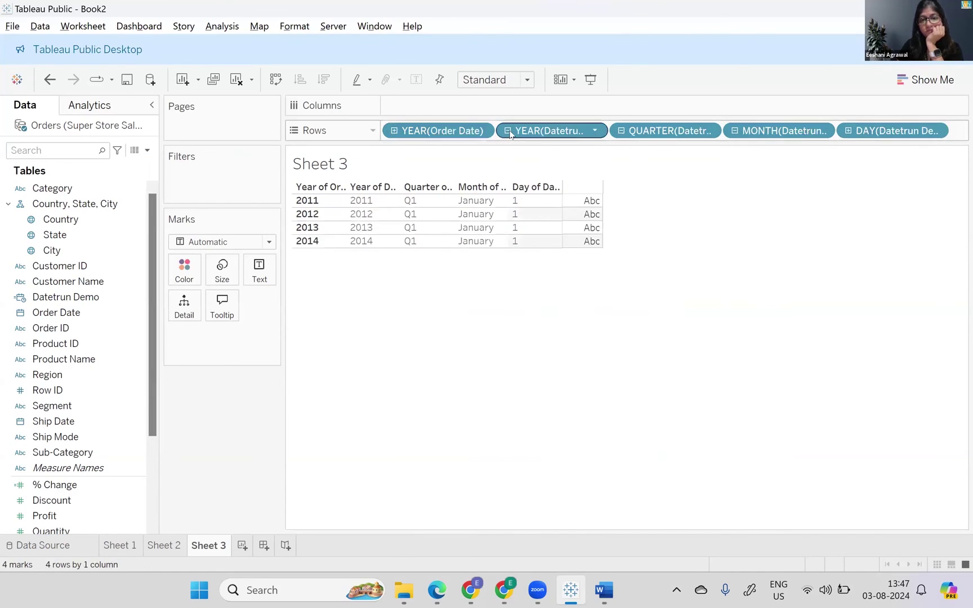
pyautogui.click(509, 131)
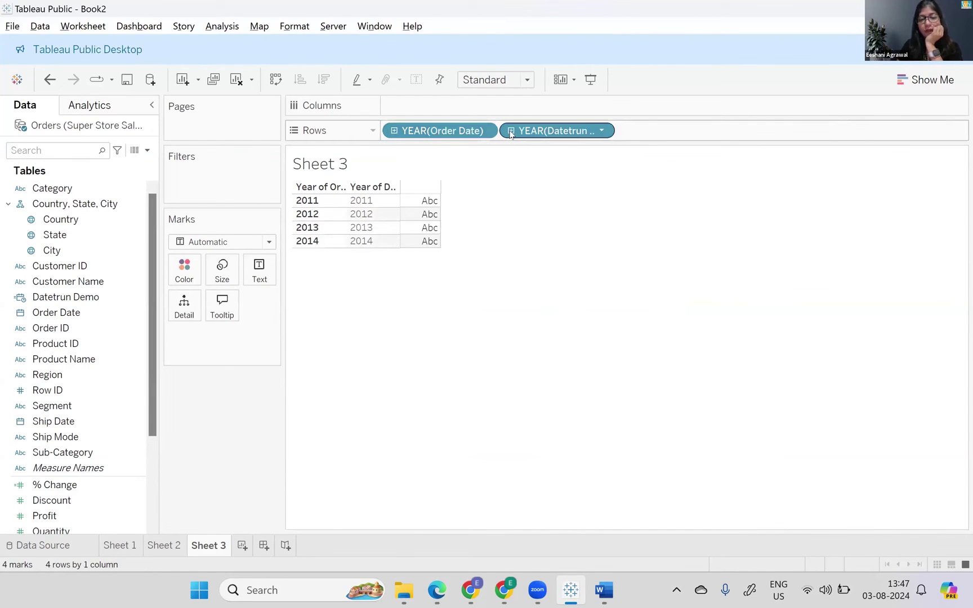
pyautogui.click(511, 131)
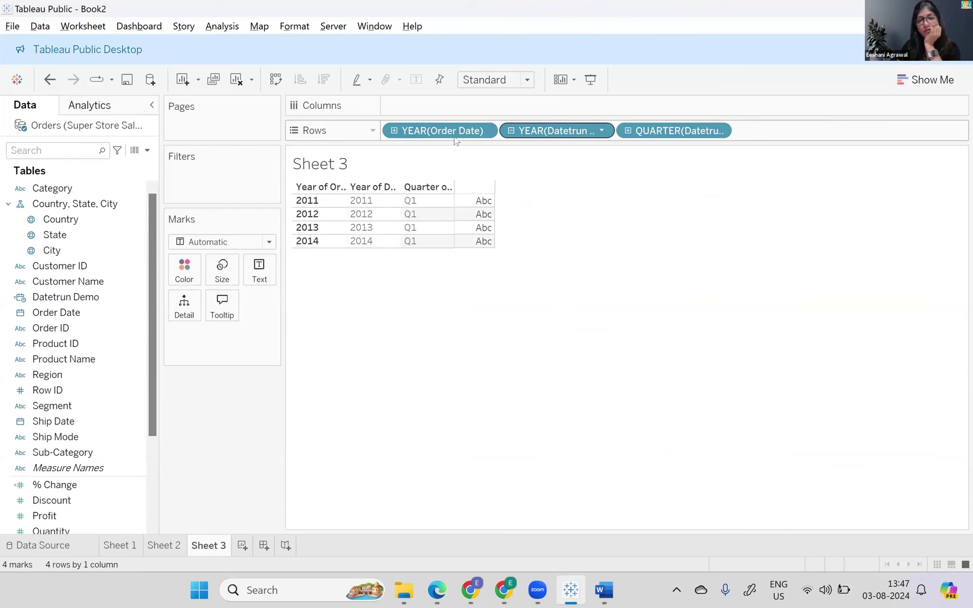
# Step: Expand Order Date into quarters and months and Datetrun Demo into months, and compare them across the years
pyautogui.doubleClick(395, 133)
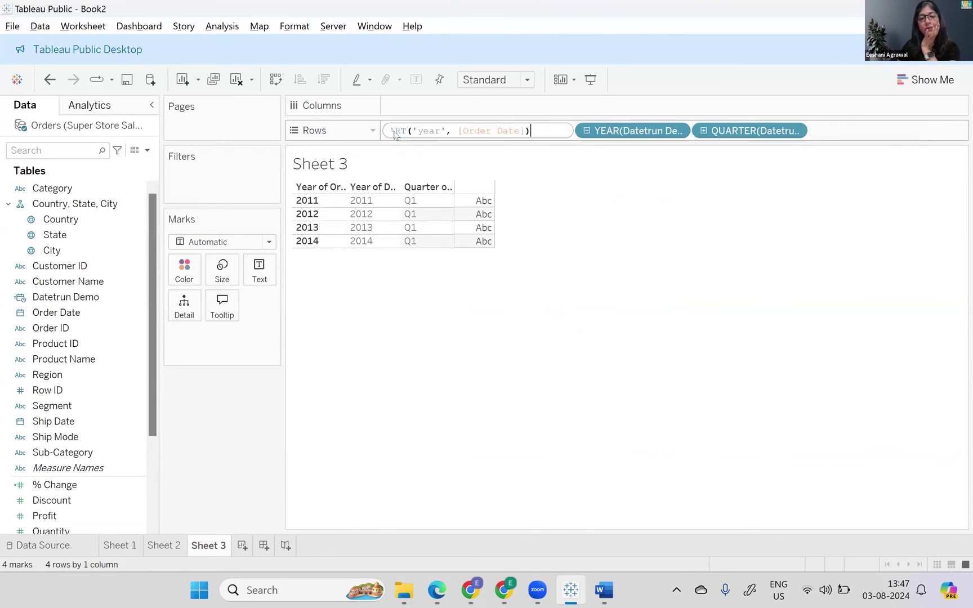
pyautogui.click(411, 180)
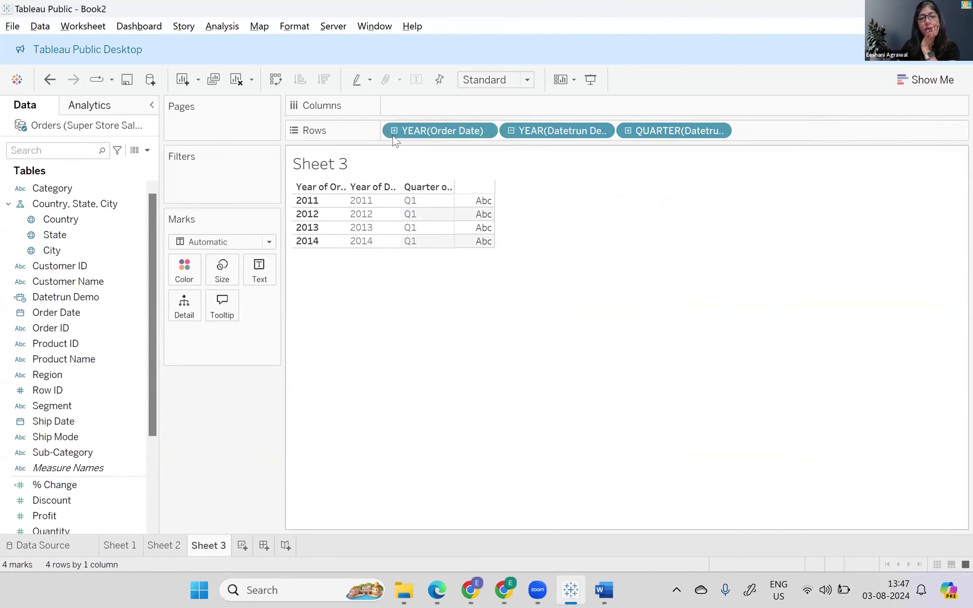
pyautogui.click(394, 130)
pyautogui.click(510, 132)
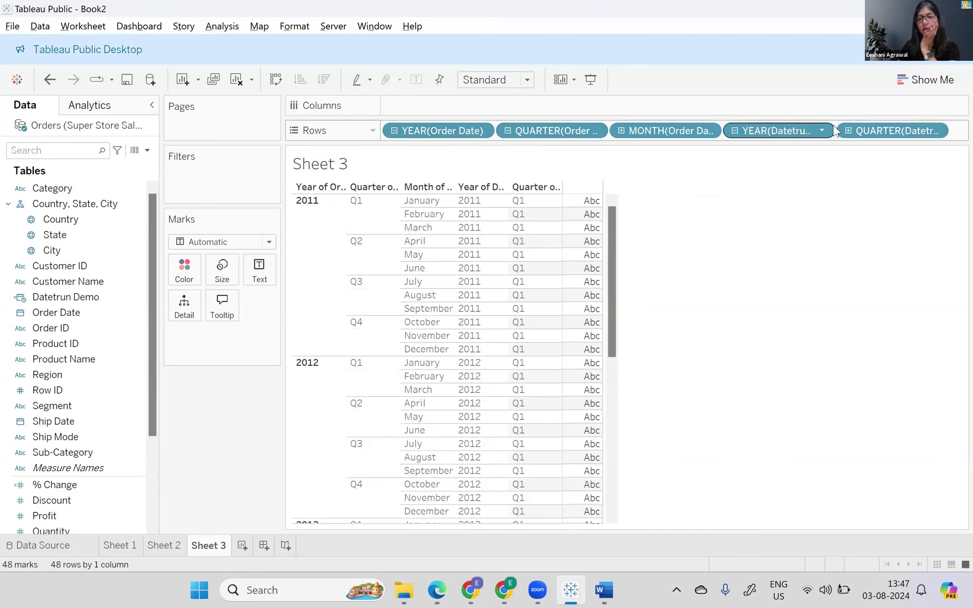
pyautogui.click(847, 132)
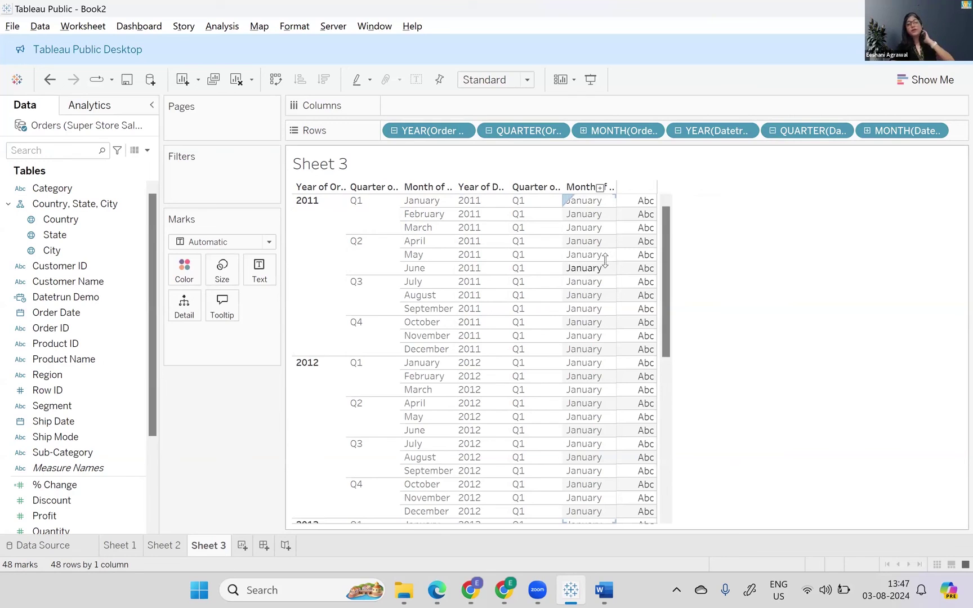
pyautogui.moveTo(665, 216); pyautogui.dragTo(700, 300)
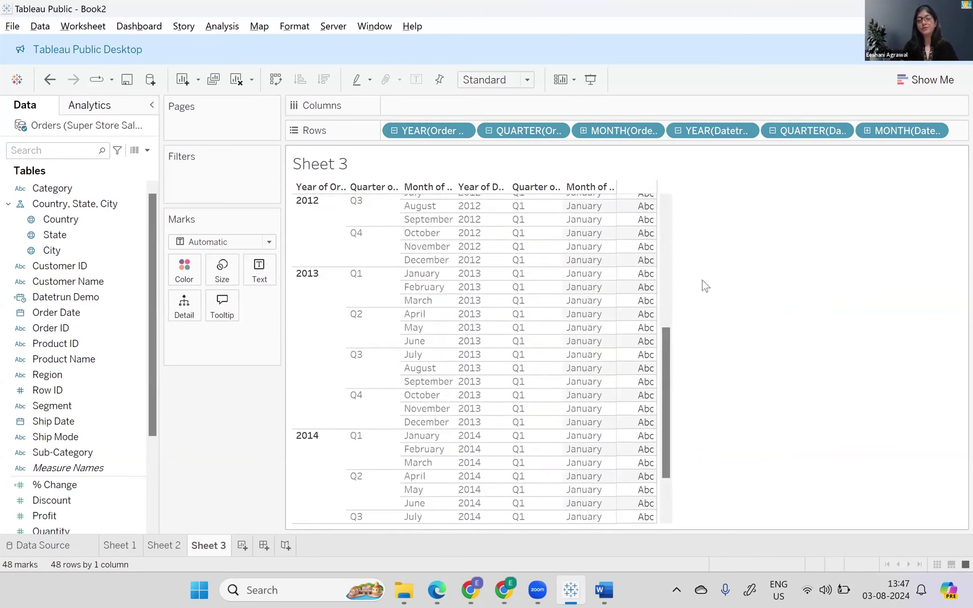
pyautogui.moveTo(667, 345); pyautogui.dragTo(670, 236)
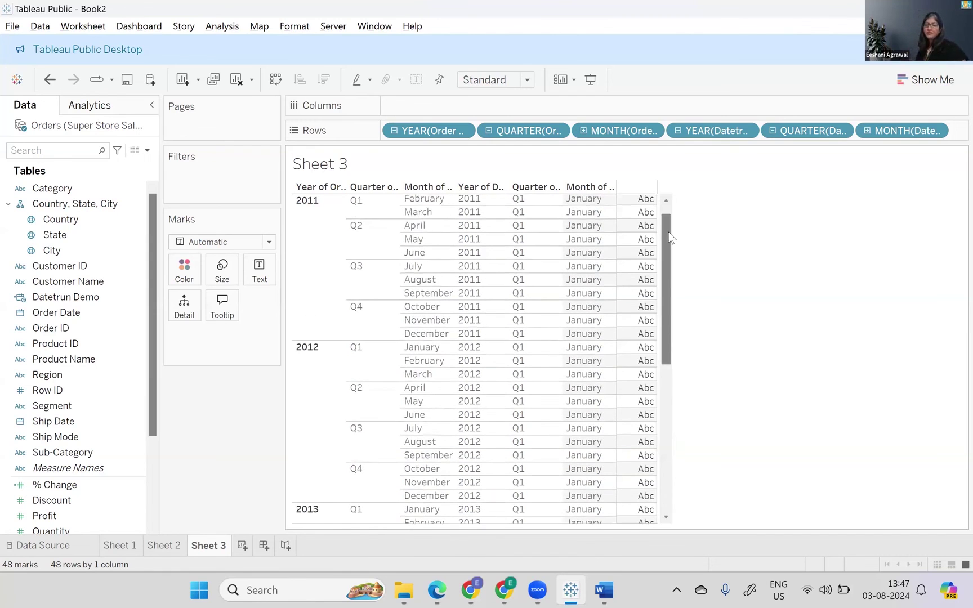